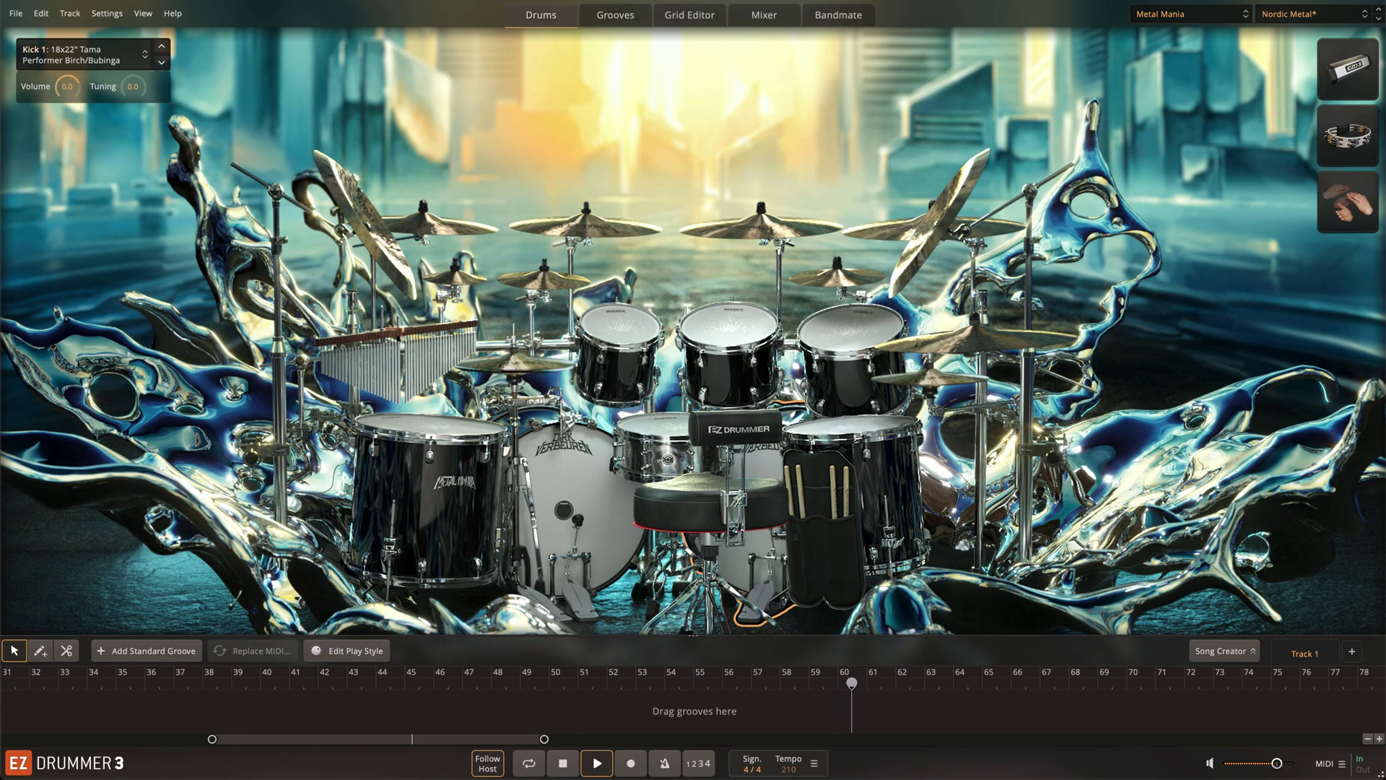
Open EZdrummer 3's Mixer view to see the kit's channel levels and master bus.
{"action": "left_click", "coordinate": [766, 18]}
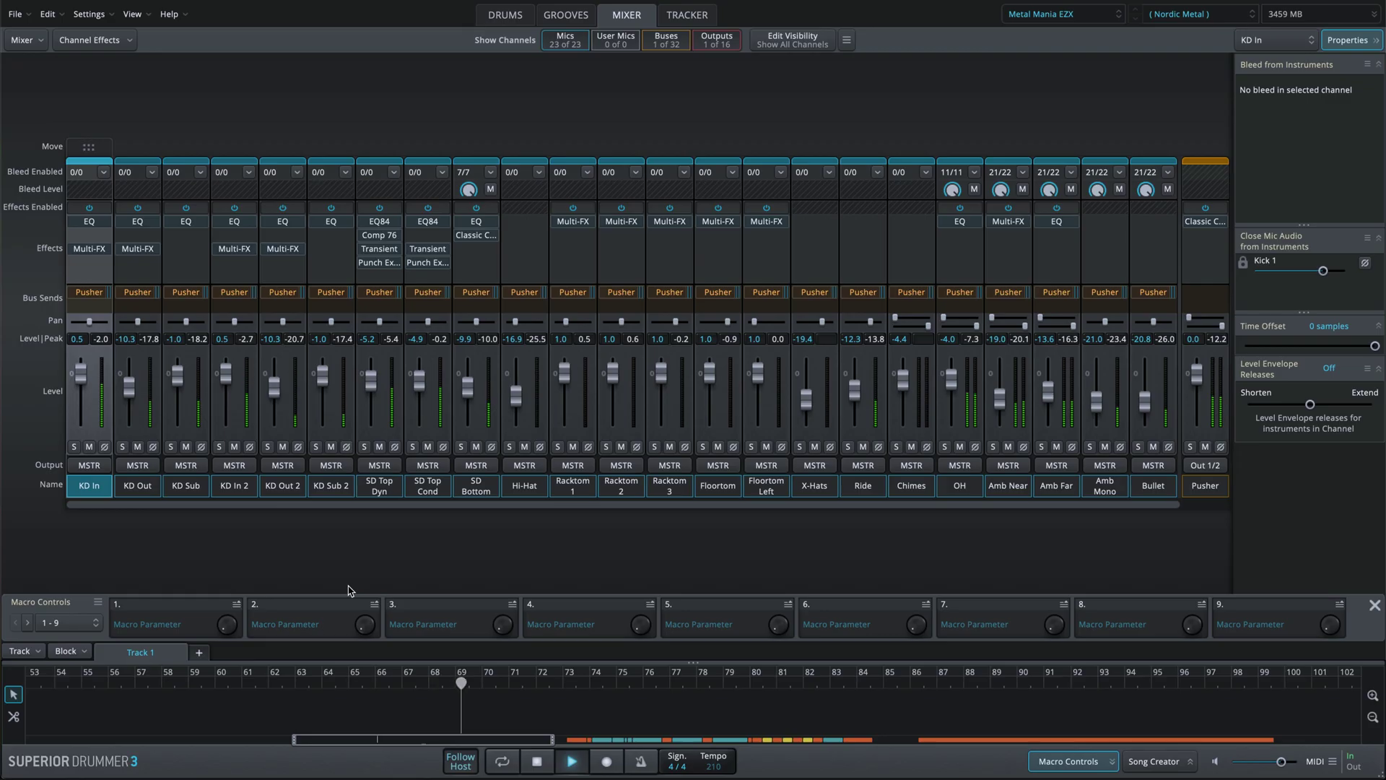
Turn the Pusher channel's Classic Compressor ratio down from 4:1 to about 1.65:1.
{"action": "left_click", "coordinate": [1211, 221]}
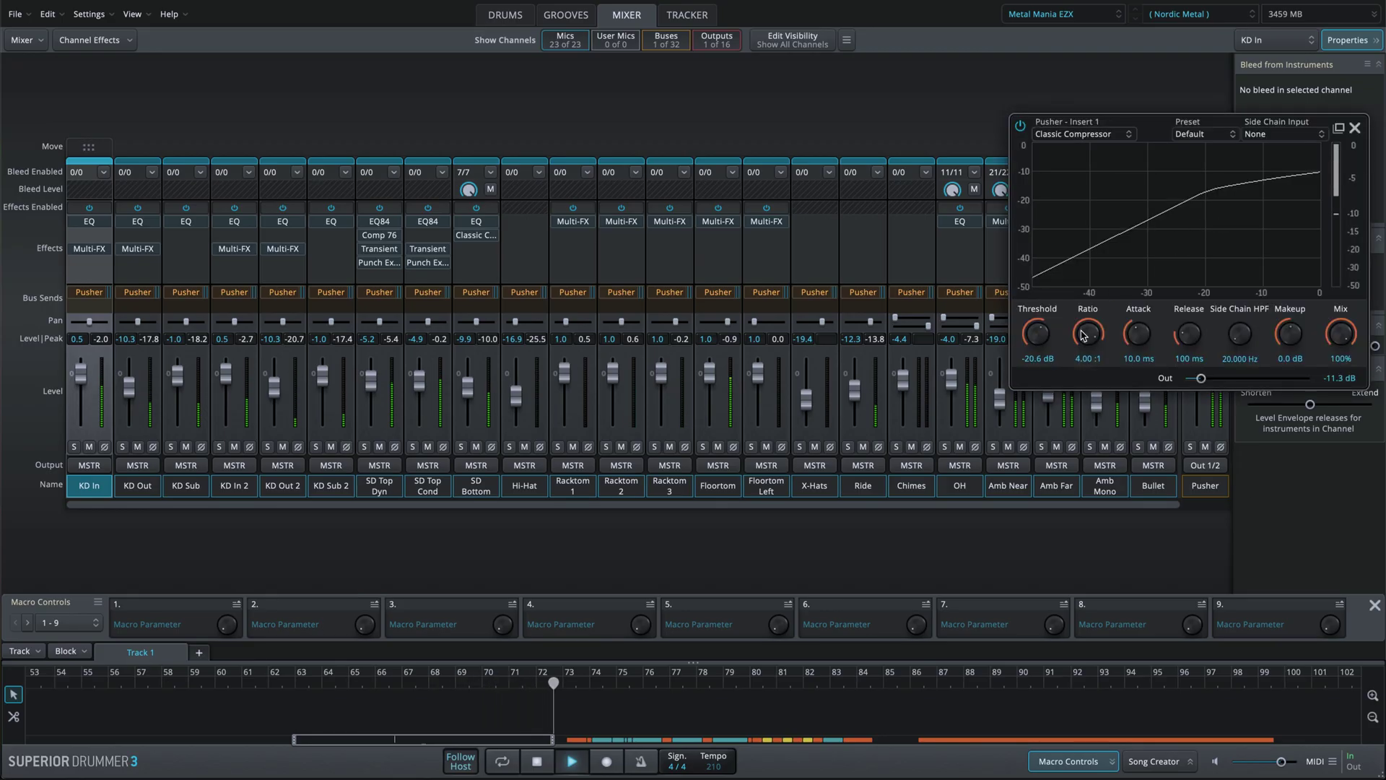
{"action": "left_click_drag", "start_coordinate": [1083, 332], "coordinate": [1077, 362]}
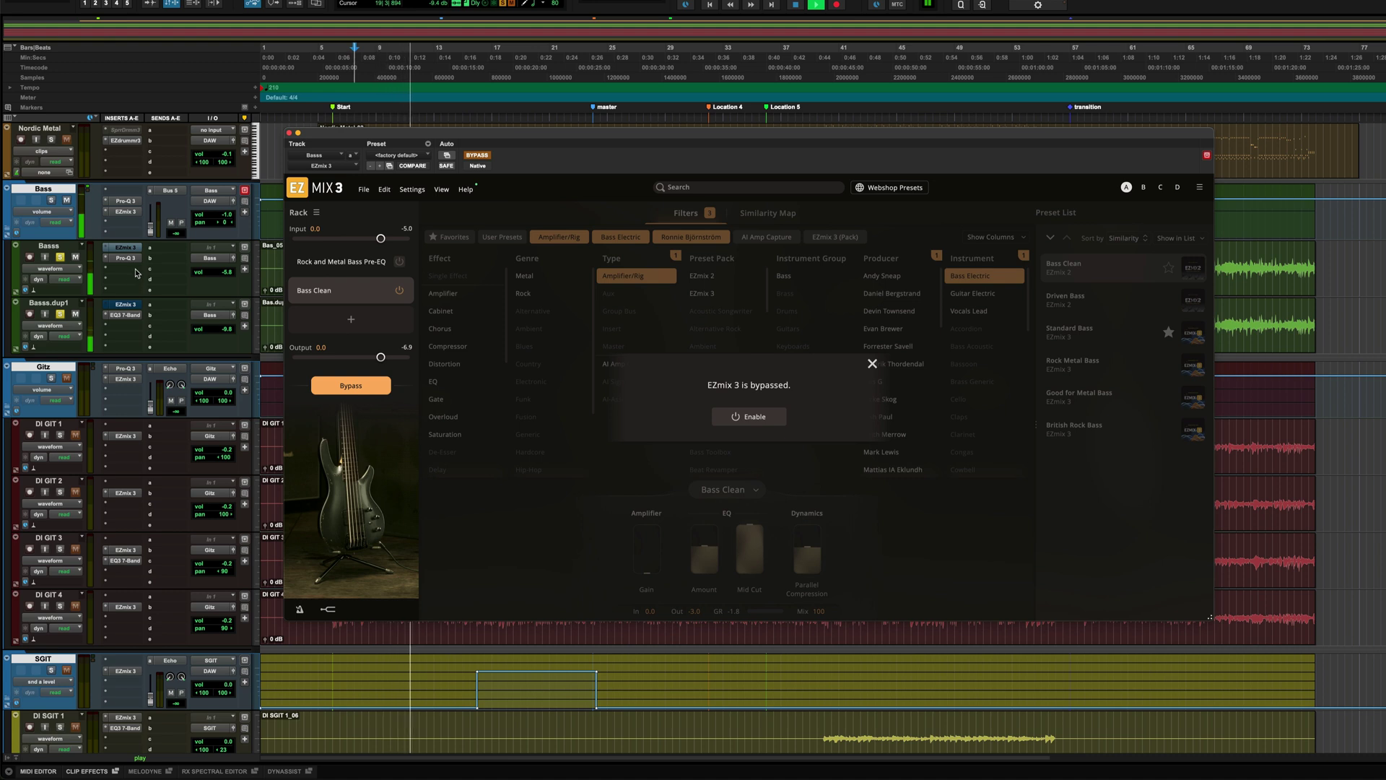
Enable the bypassed EZmix 3 on the Bass track and stop playback.
{"action": "left_click", "coordinate": [135, 250], "text": "super"}
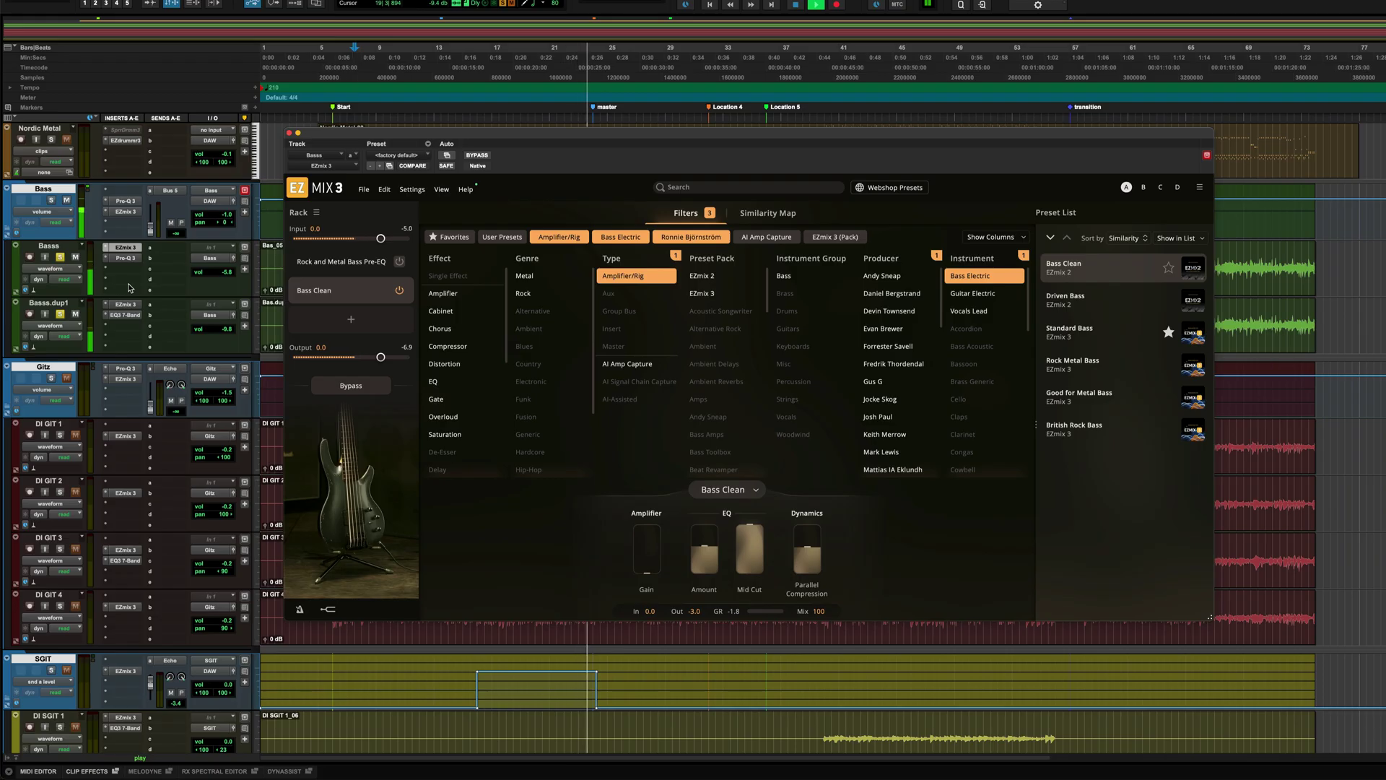
{"action": "key", "text": "space"}
Load the Teutonic Terror Bass preset from EZmix 3's Similarity Map on Basss.dup1.
{"action": "left_click", "coordinate": [768, 213]}
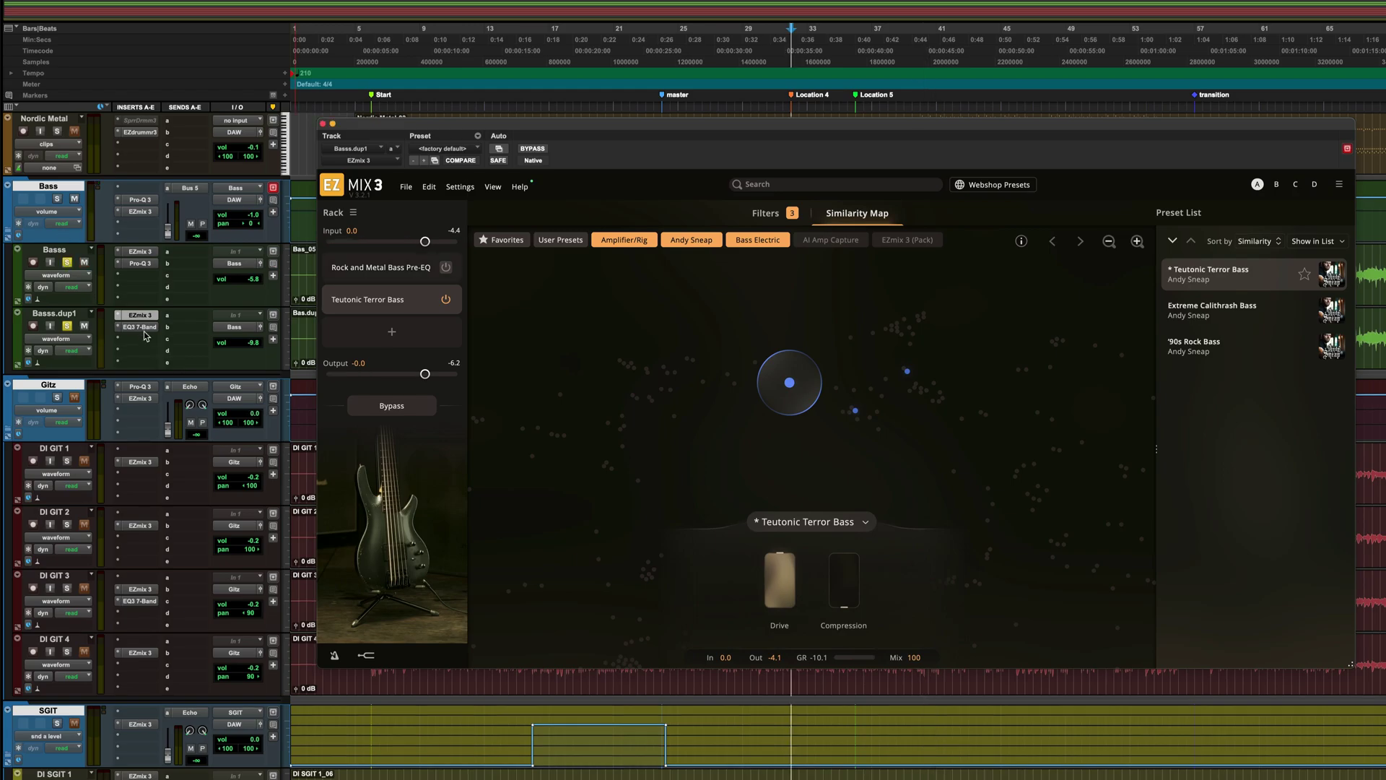
Inspect the EQ3 7-Band on Basss.dup1 and the Pro-Q 3 EQs on Basss and the Bass bus.
{"action": "left_click", "coordinate": [141, 327]}
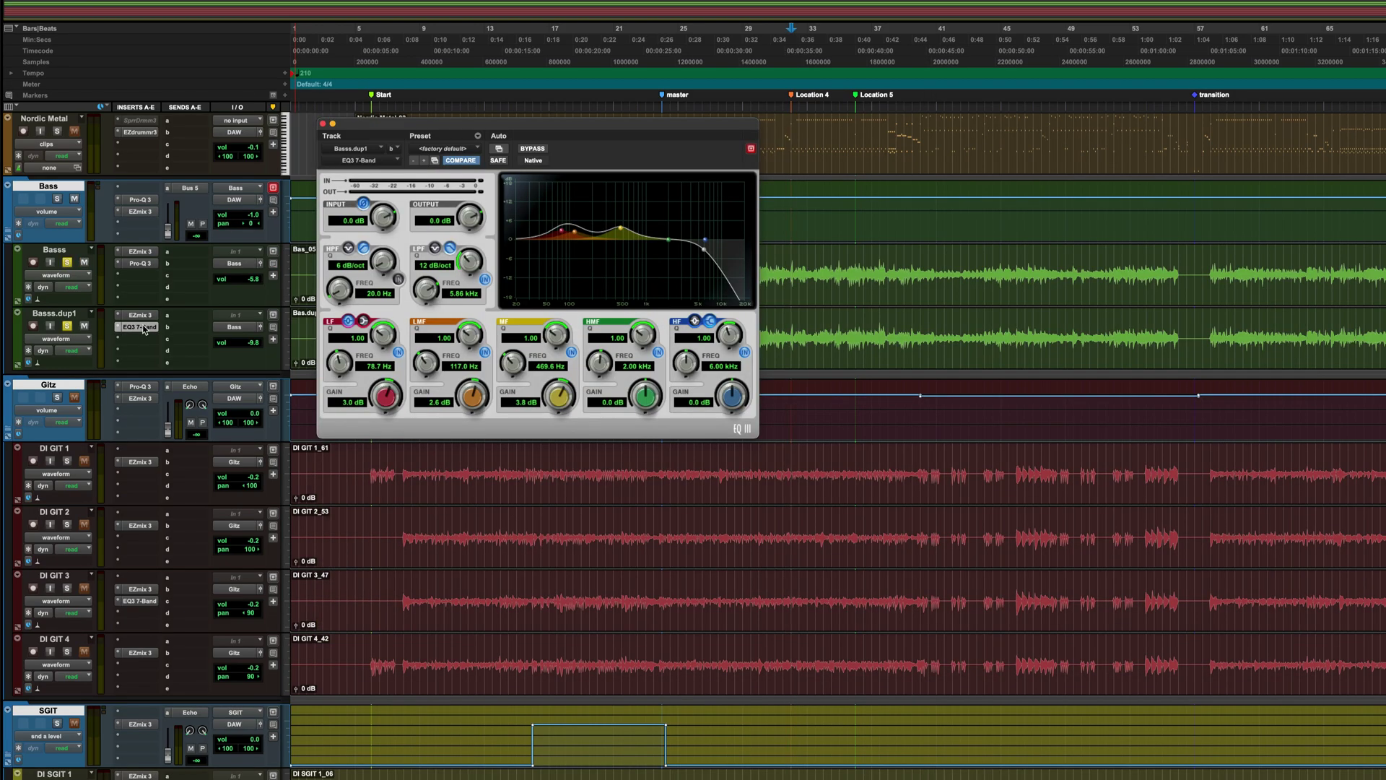
{"action": "left_click", "coordinate": [146, 264]}
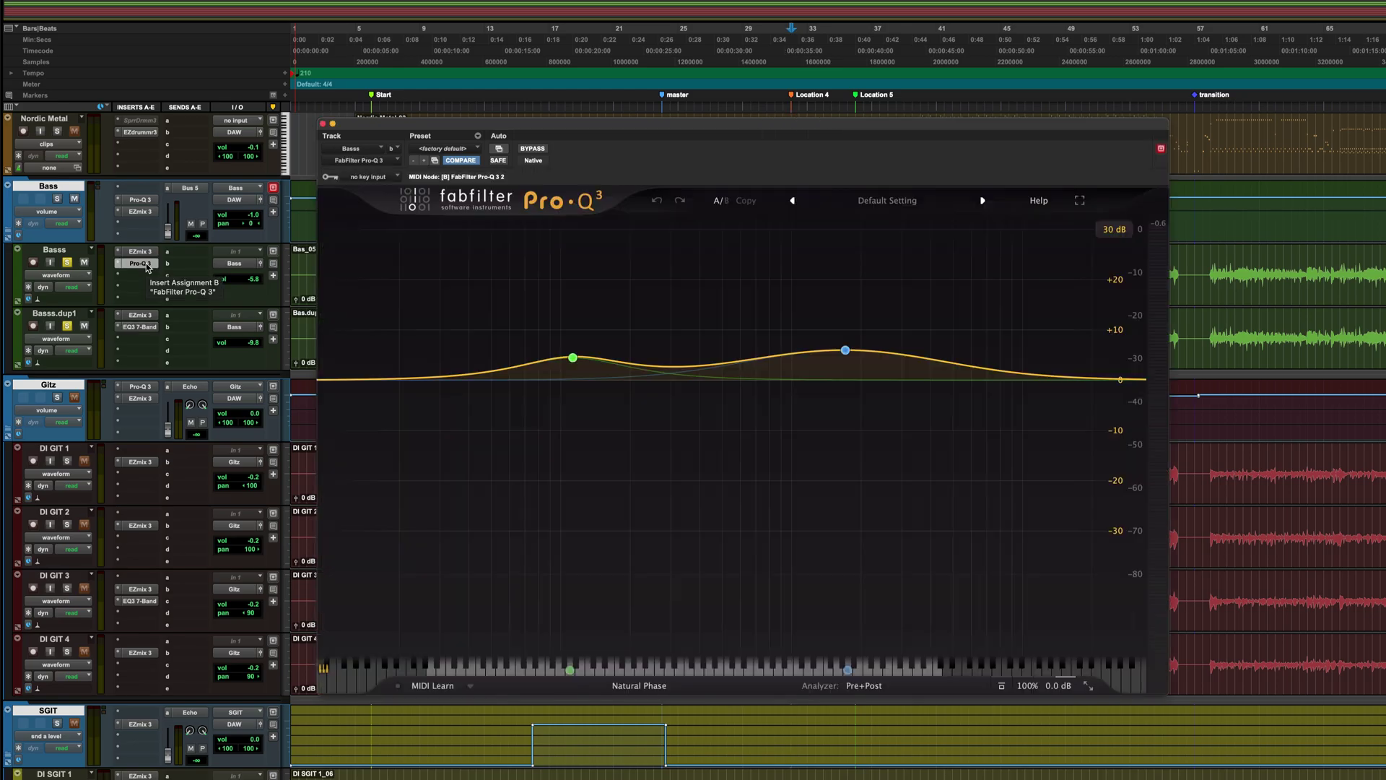
{"action": "left_click", "coordinate": [140, 201]}
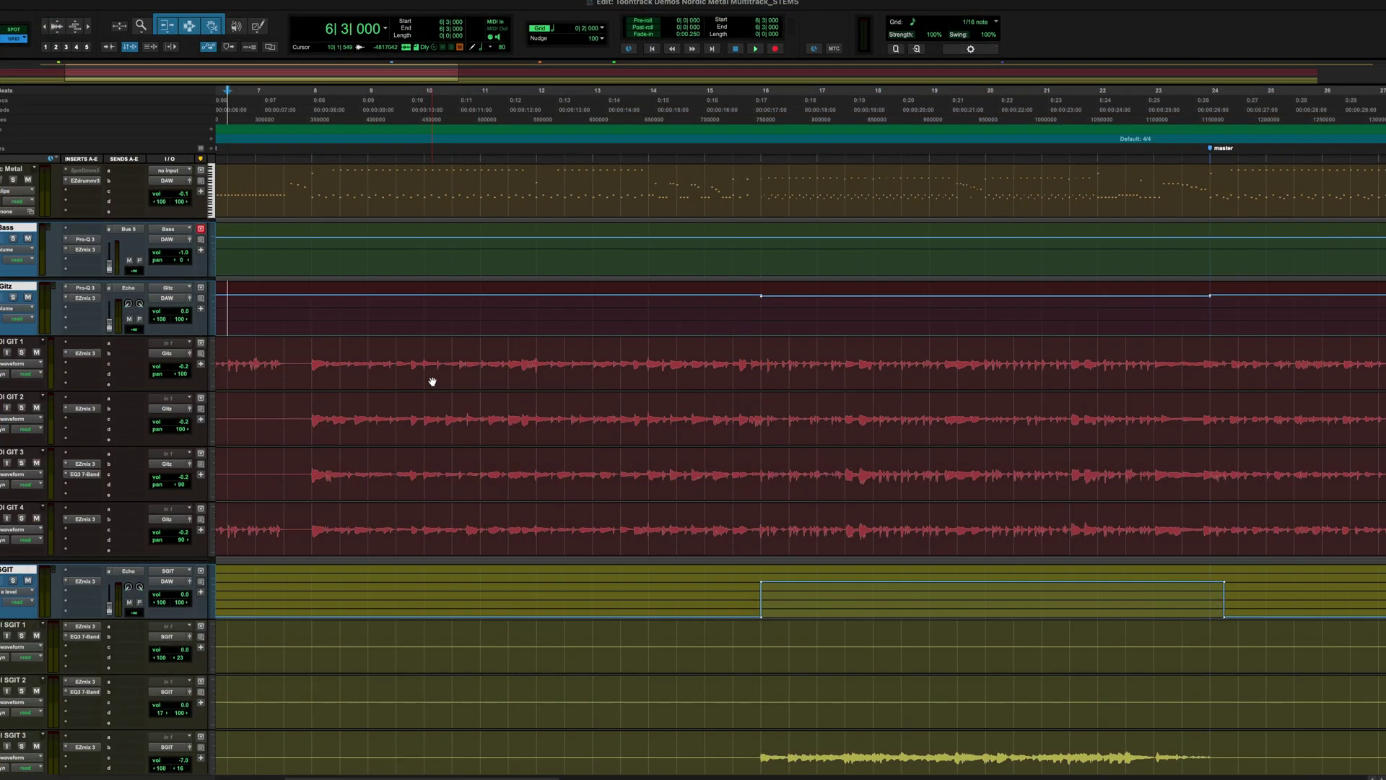
Select the DI GIT 1–4 clips so their four EZmix 3 amp windows show together.
{"action": "left_click", "coordinate": [432, 381]}
{"action": "left_click", "coordinate": [434, 439]}
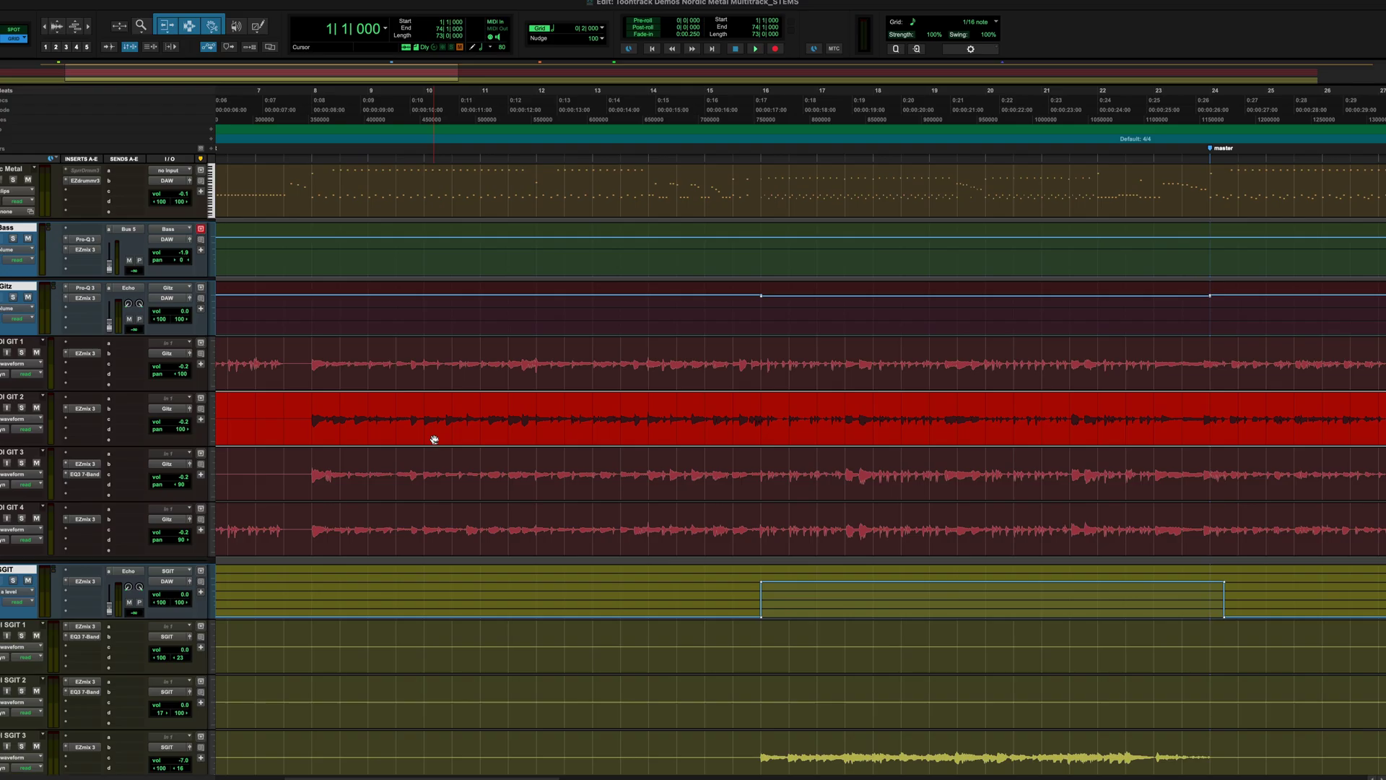
{"action": "left_click", "coordinate": [431, 498]}
{"action": "left_click", "coordinate": [434, 542]}
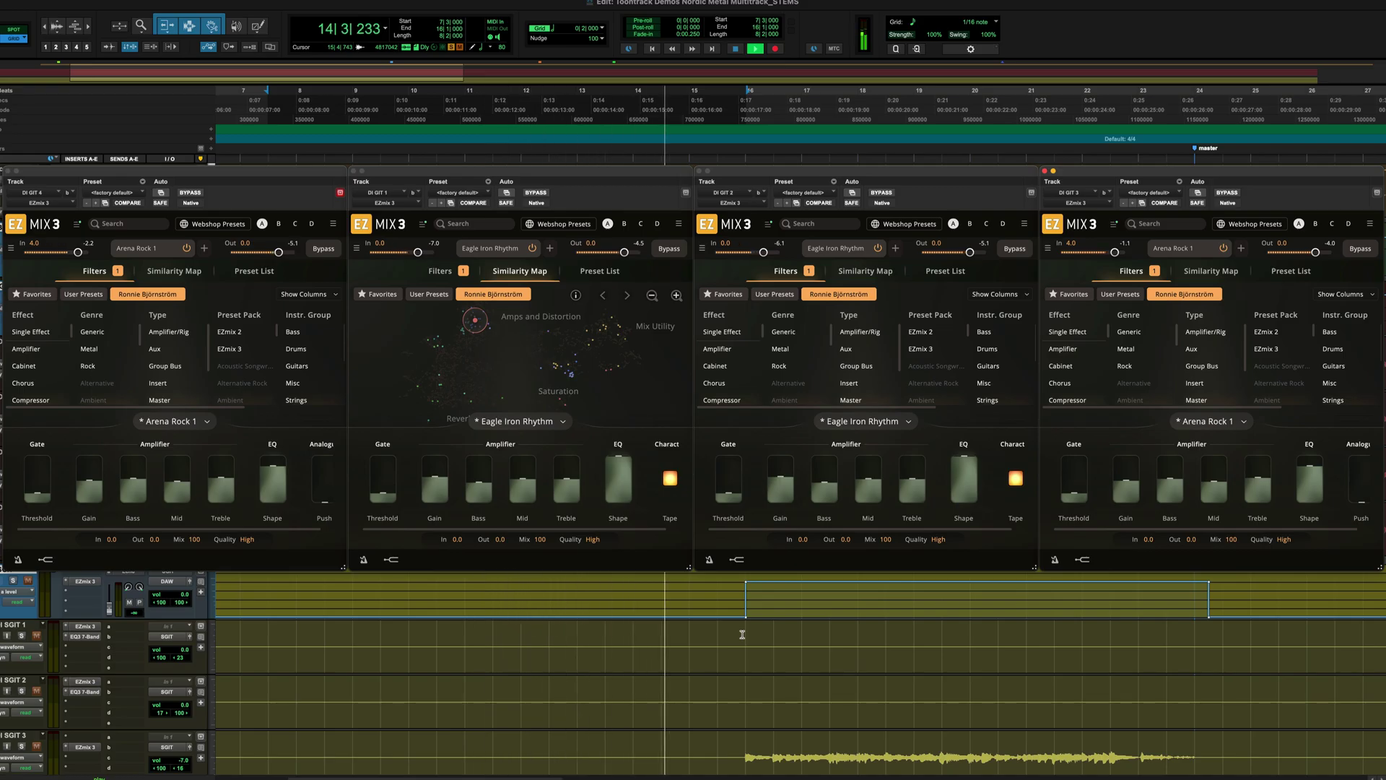
Rearrange the four guitar EZmix 3 windows, then restart playback to compare Eagle Iron Rhythm and Arena Rock 1.
{"action": "key", "text": "space"}
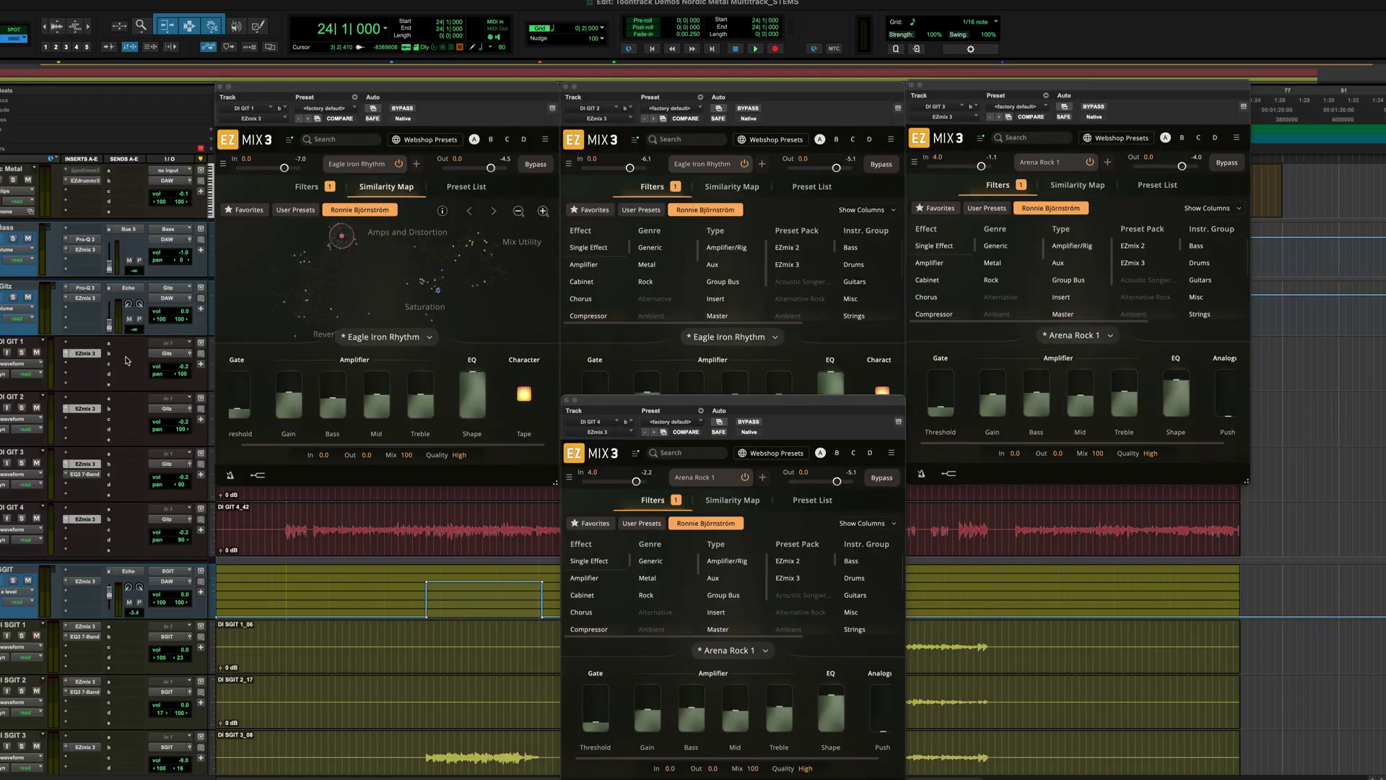
{"action": "key", "text": "space"}
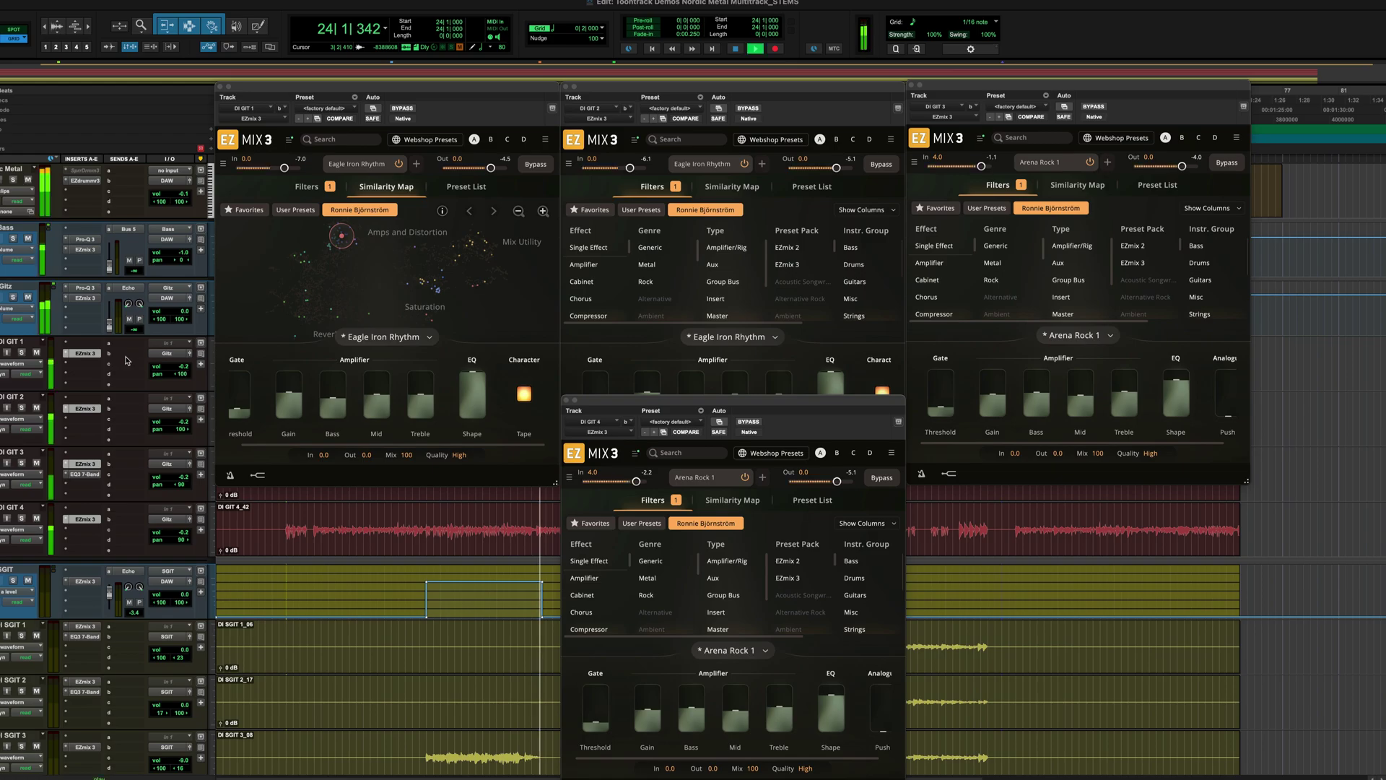
Read the red and purple band values in the Gitz bus Pro-Q 3, then close it.
{"action": "left_click", "coordinate": [80, 287]}
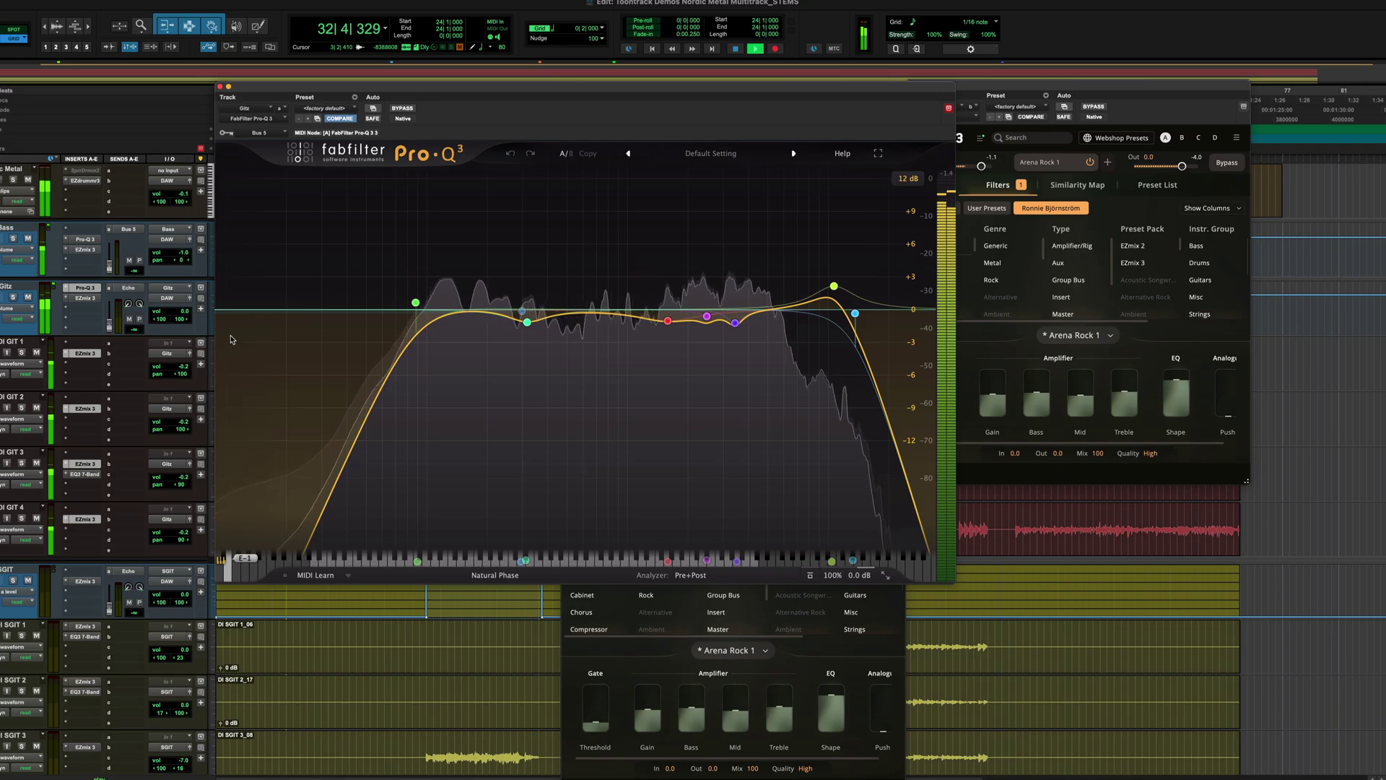
{"action": "mouse_move", "coordinate": [678, 358]}
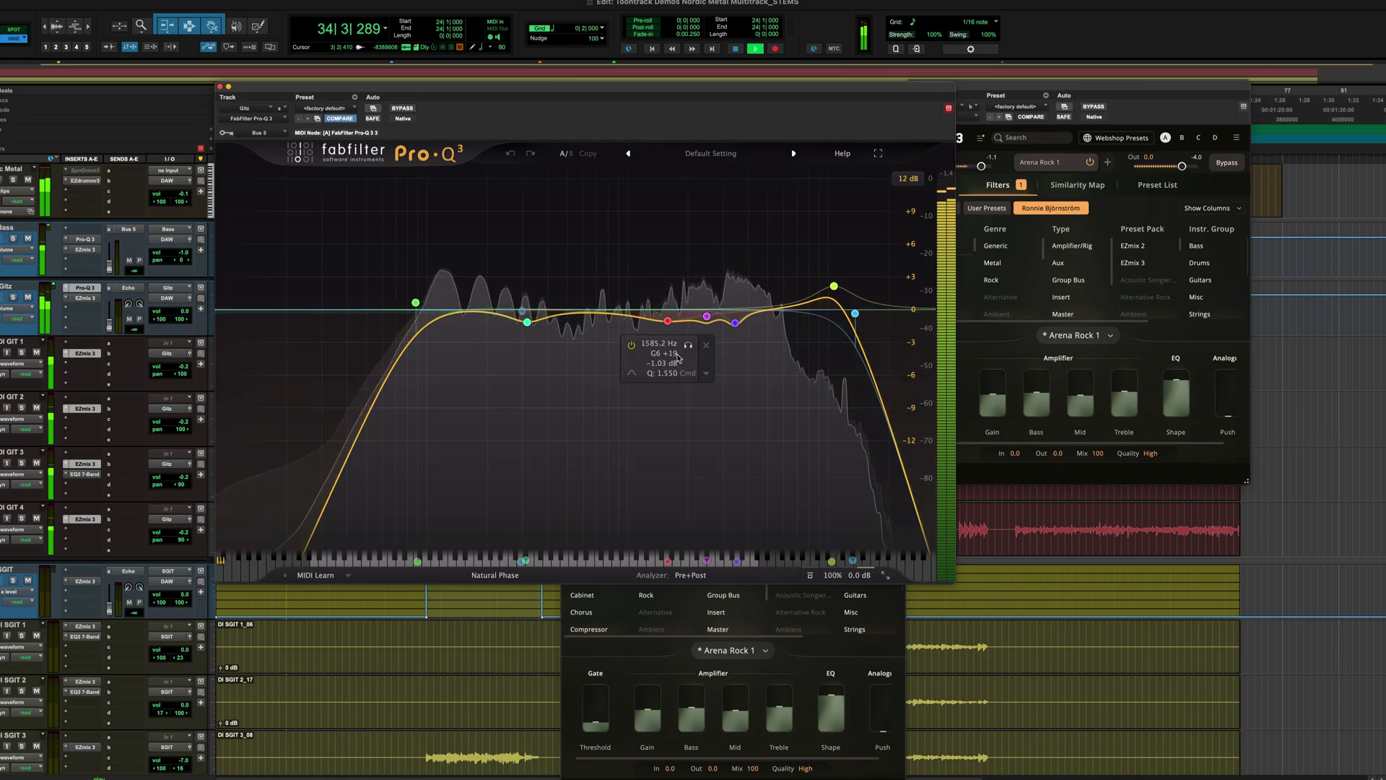
{"action": "mouse_move", "coordinate": [713, 320]}
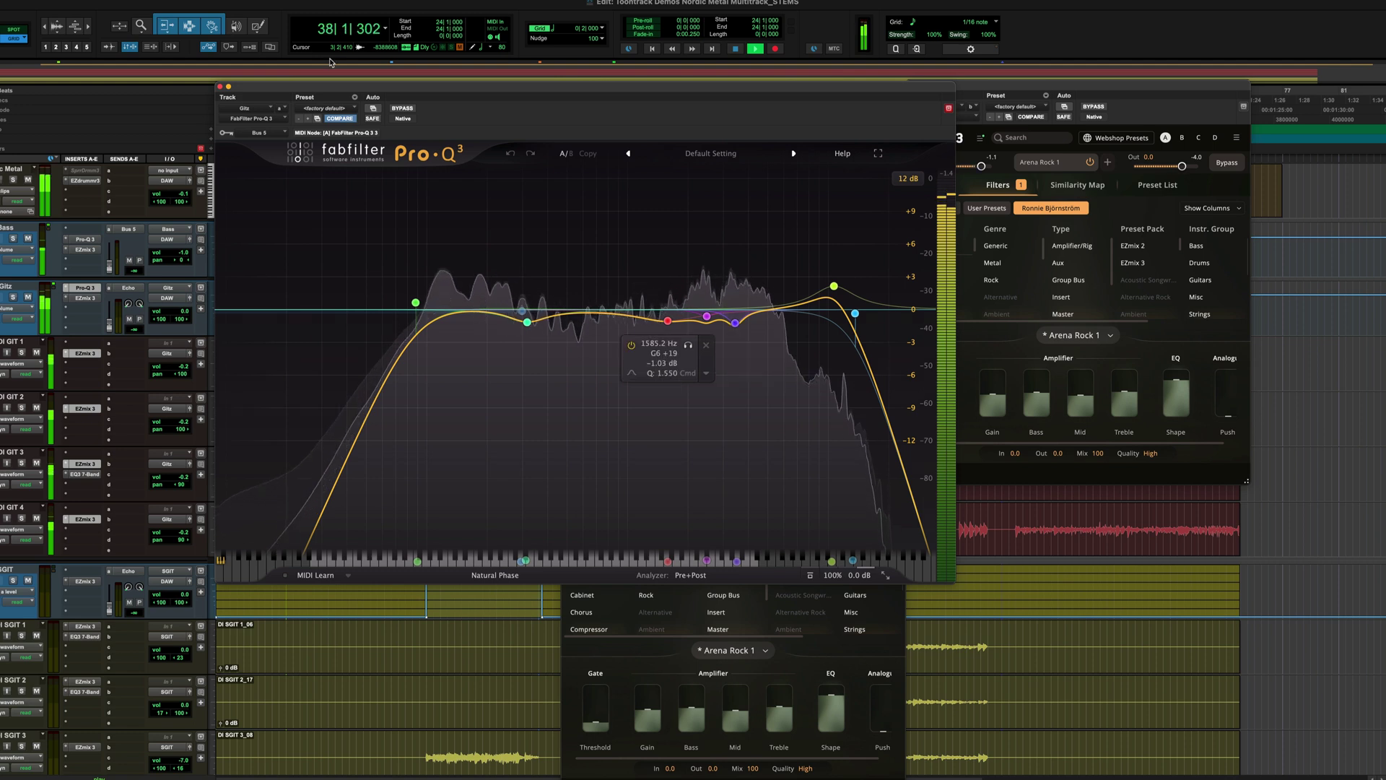
{"action": "left_click", "coordinate": [220, 86]}
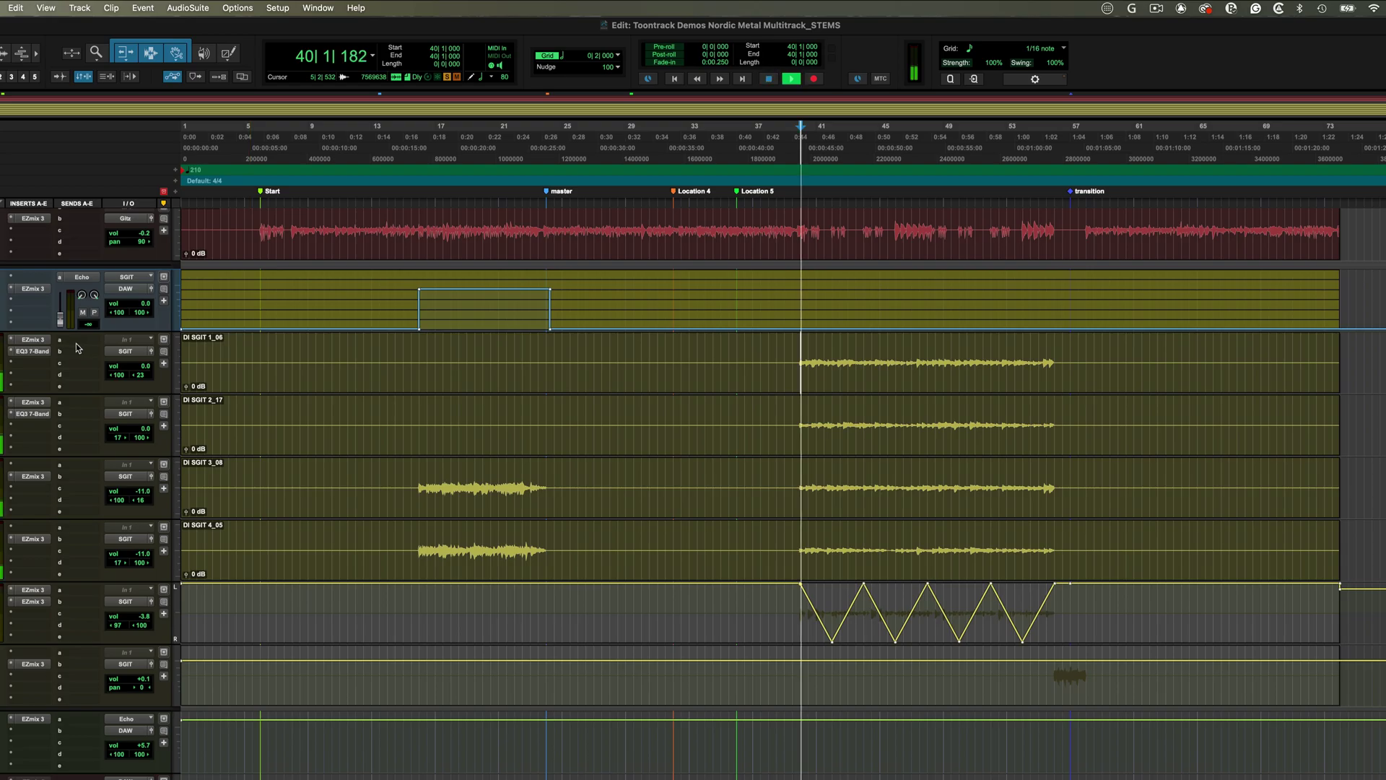
Review the EZmix 3 chains on DI SGIT 1–4, then select the passage across SGIT 6 and SGIT 3.
{"action": "left_click", "coordinate": [43, 341]}
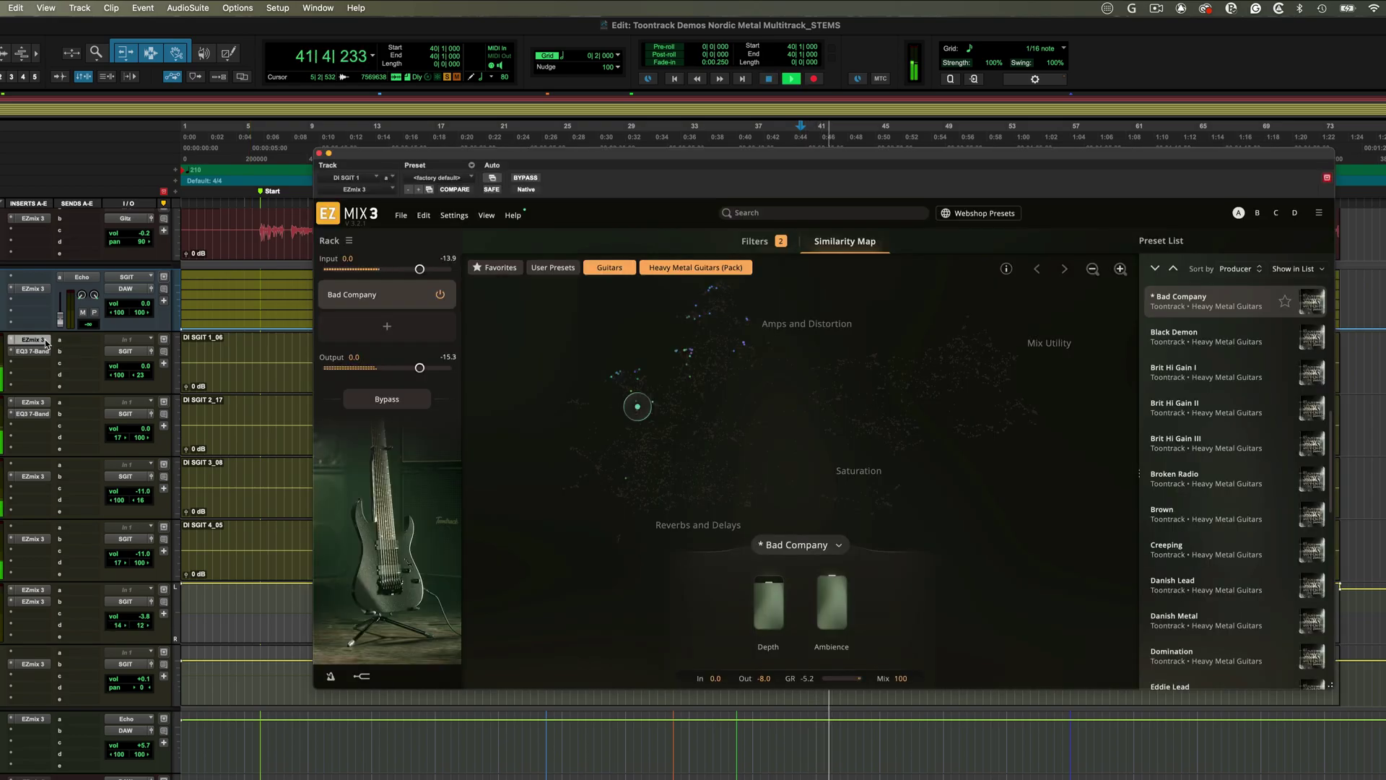
{"action": "left_click", "coordinate": [33, 406]}
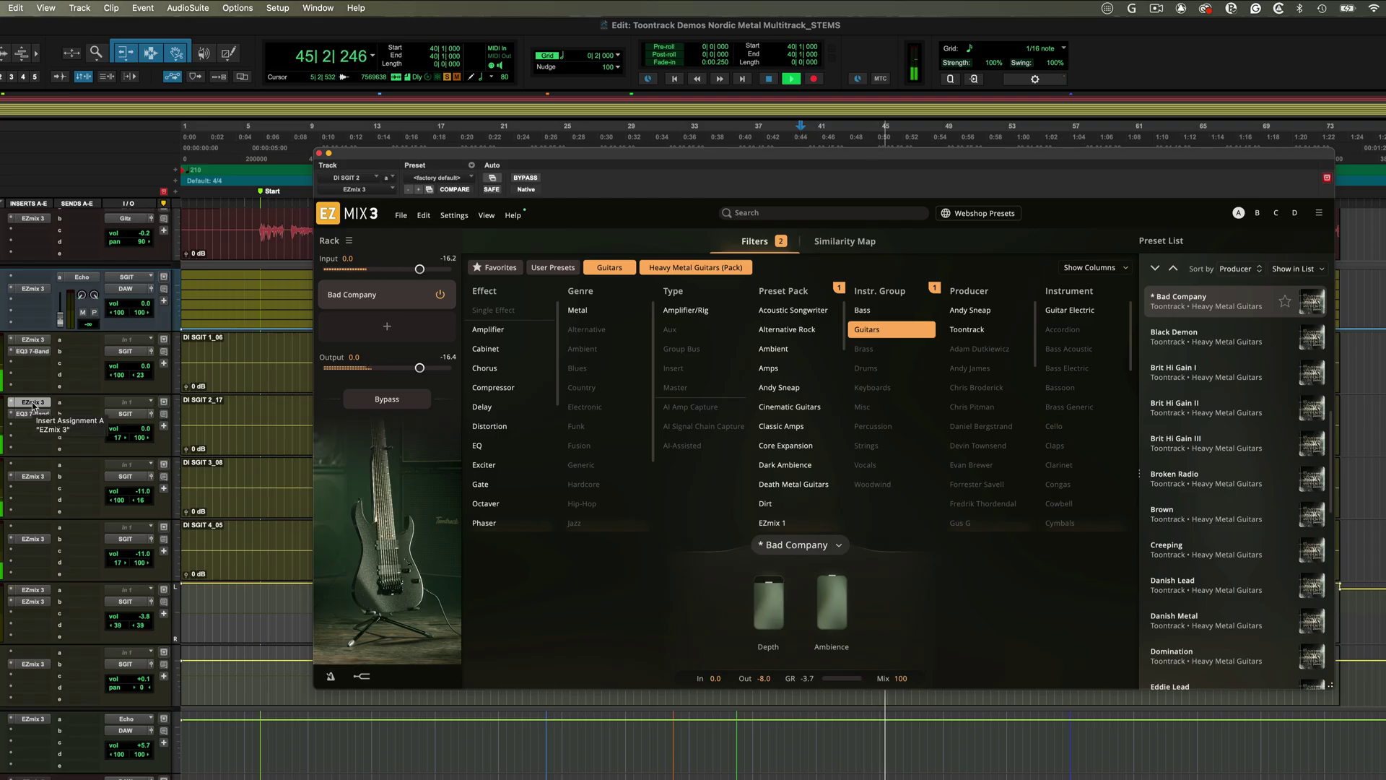
{"action": "left_click", "coordinate": [35, 477]}
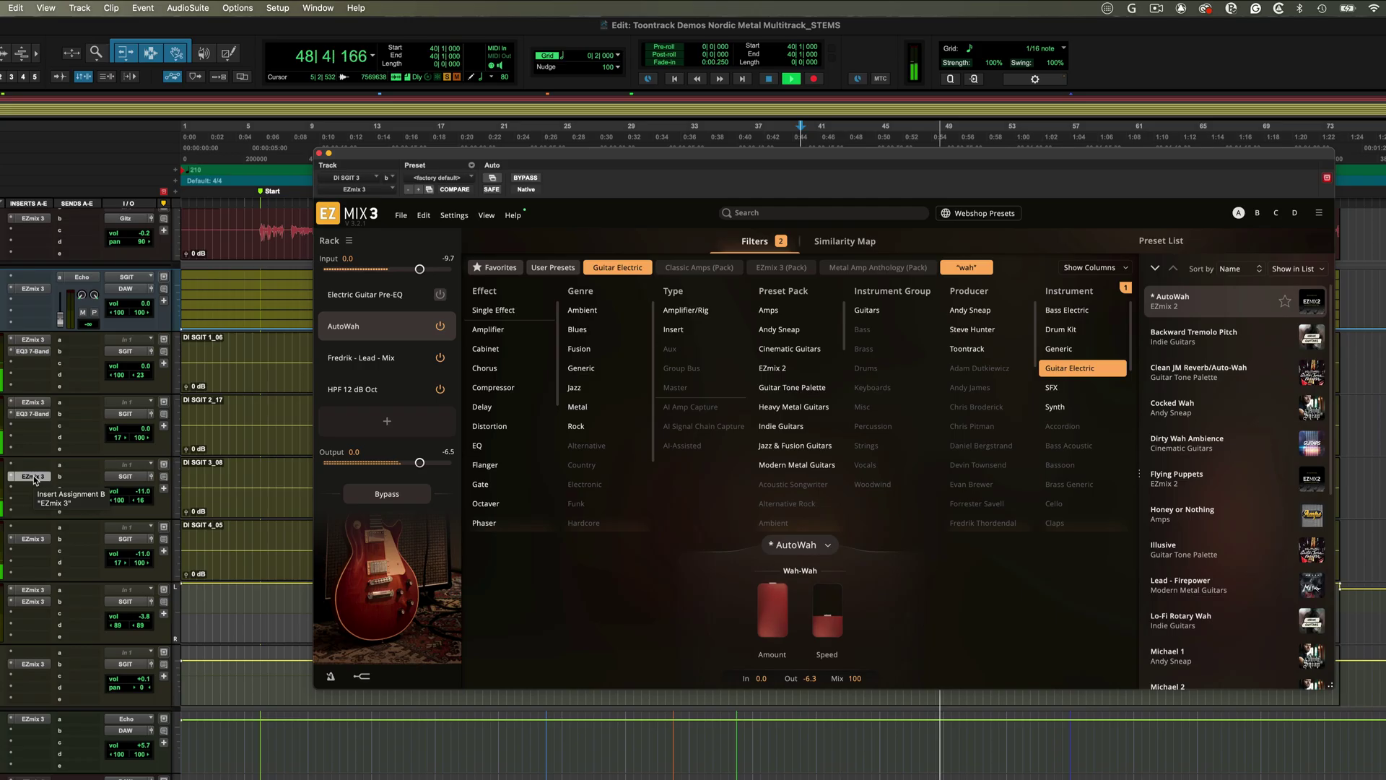
{"action": "left_click", "coordinate": [32, 544]}
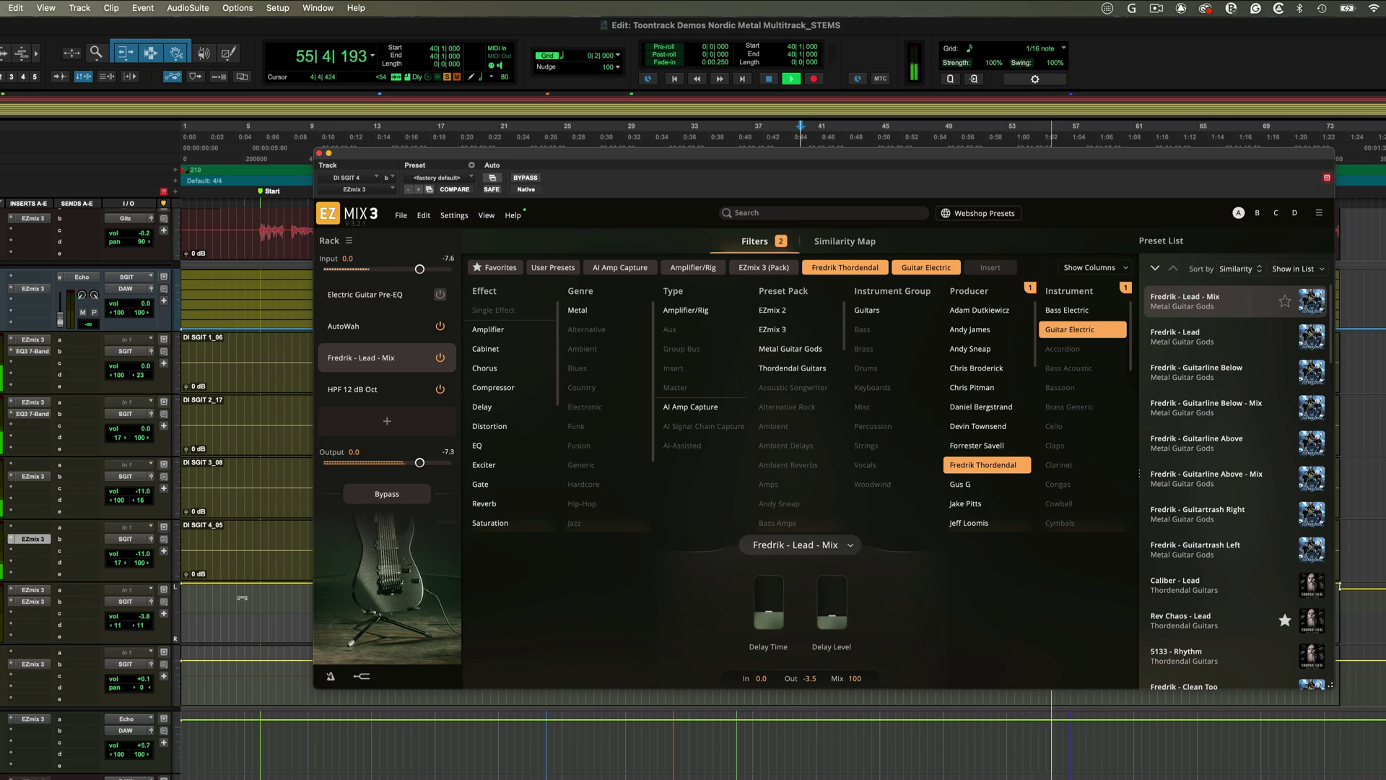
{"action": "left_click_drag", "start_coordinate": [455, 520], "coordinate": [1018, 578]}
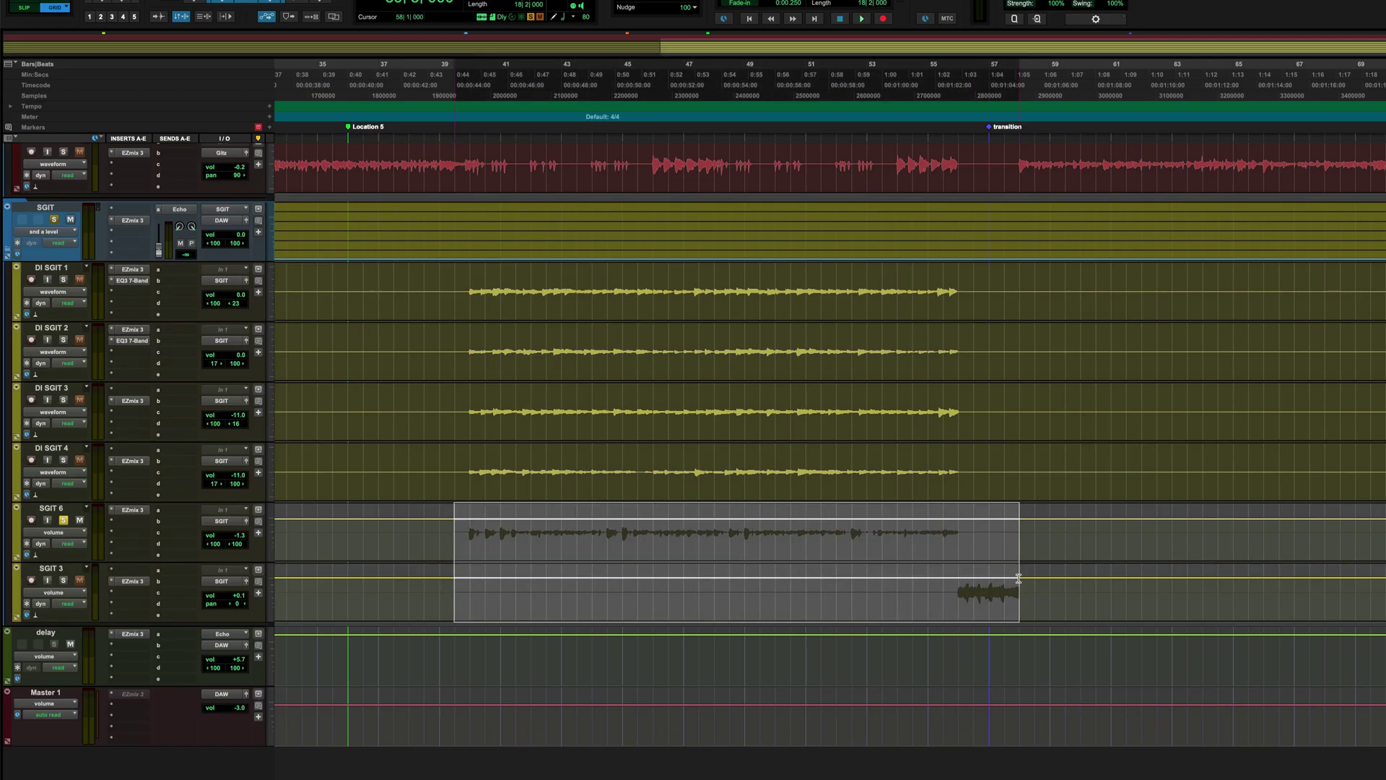
Open SGIT 6's EZmix 3 chain, start playback, and view the Legend amp module.
{"action": "left_click", "coordinate": [130, 509]}
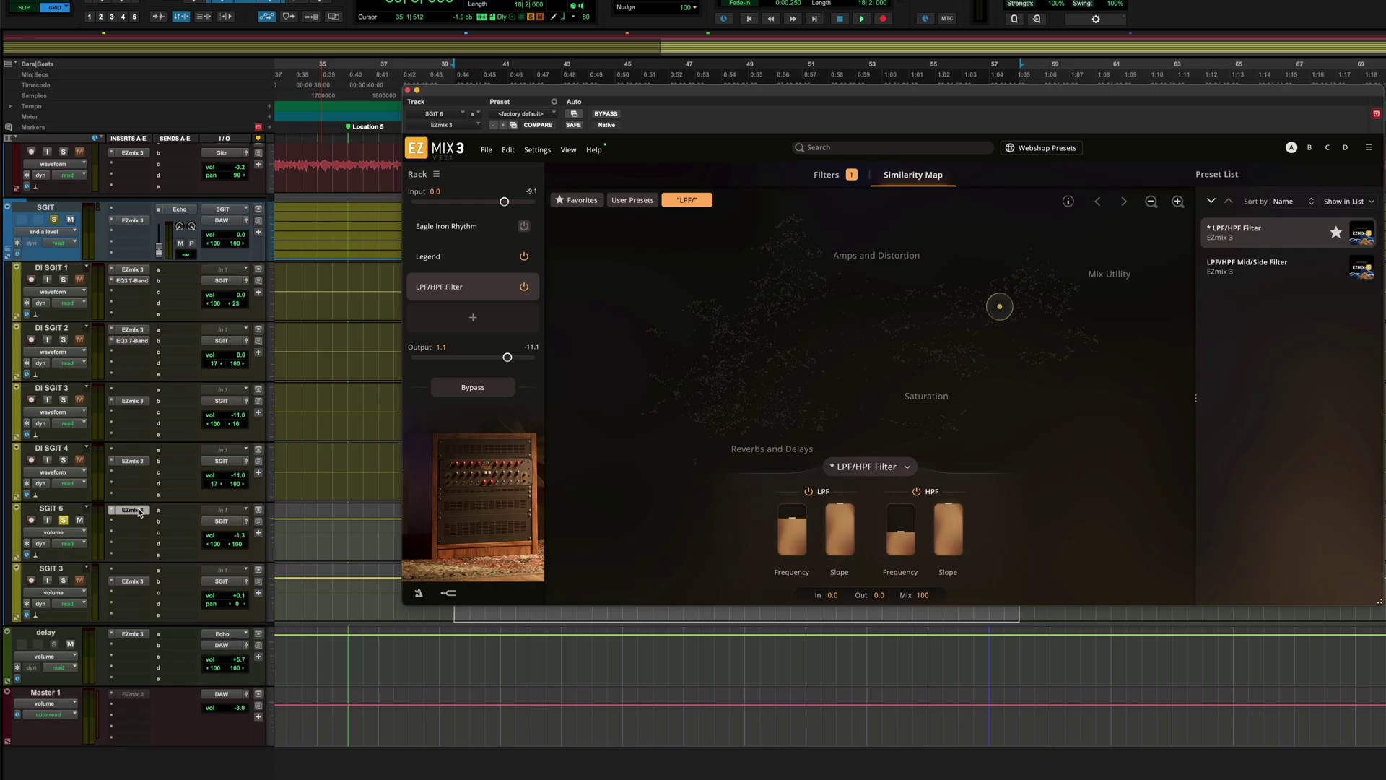
{"action": "key", "text": "space"}
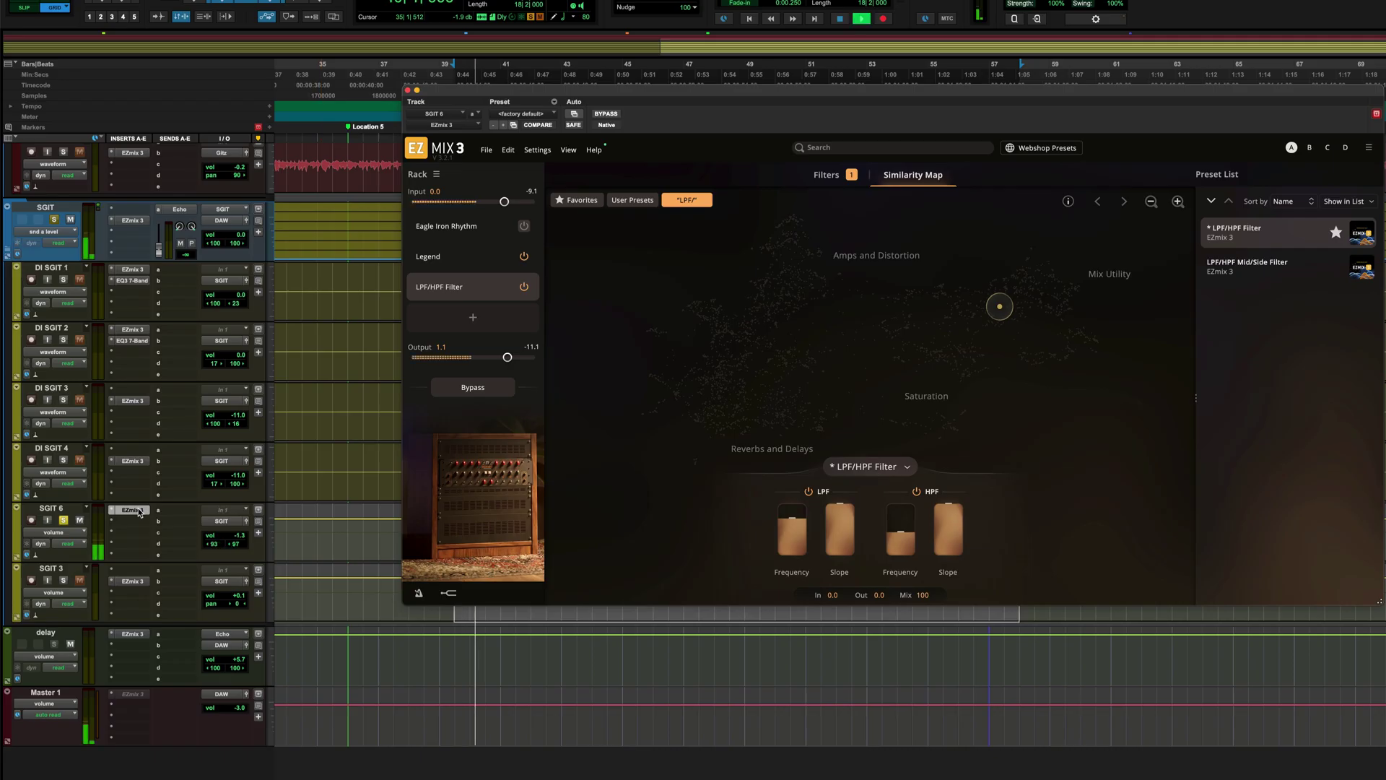
{"action": "left_click", "coordinate": [468, 258]}
Unsolo SGIT 6 and SGIT, then bring up SGIT 3's EZmix 3 chain.
{"action": "left_click", "coordinate": [64, 520]}
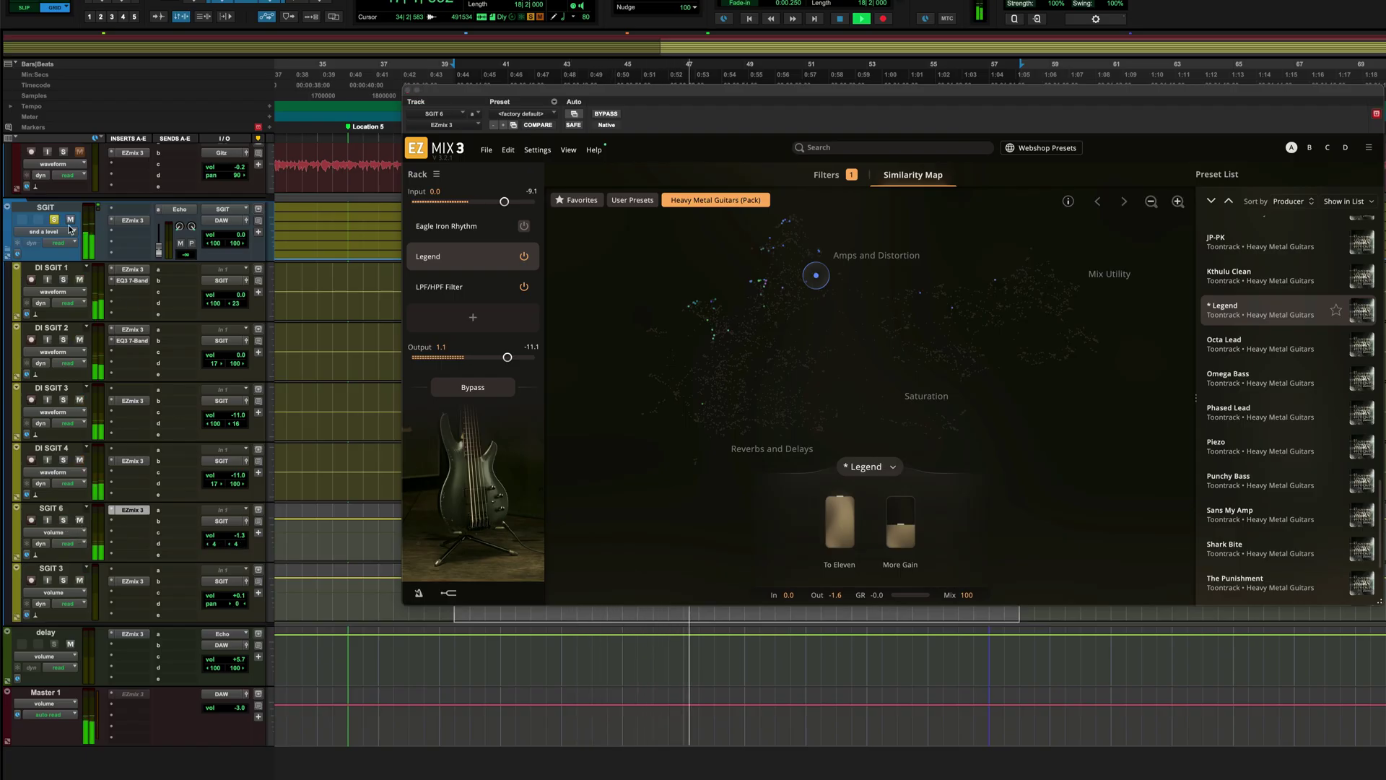
{"action": "left_click", "coordinate": [54, 219]}
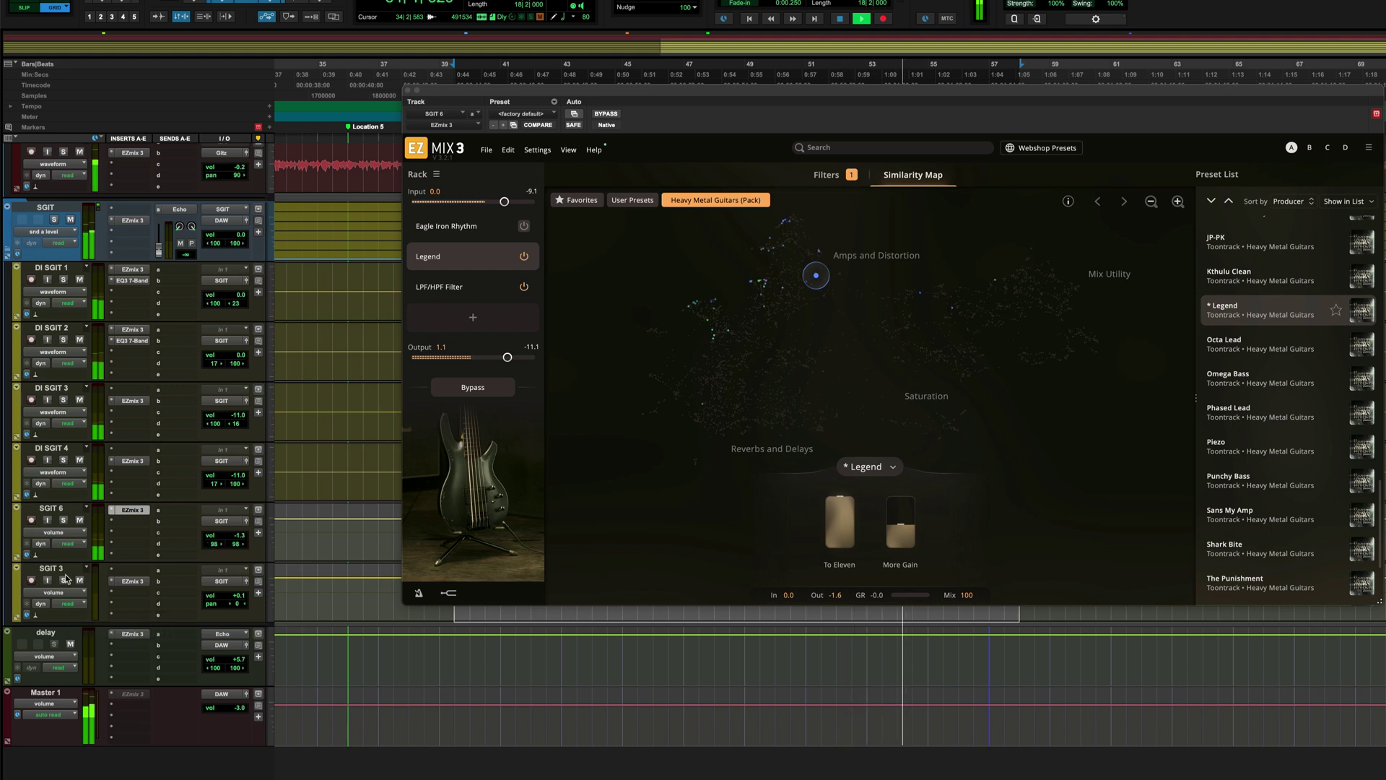
{"action": "left_click", "coordinate": [131, 581]}
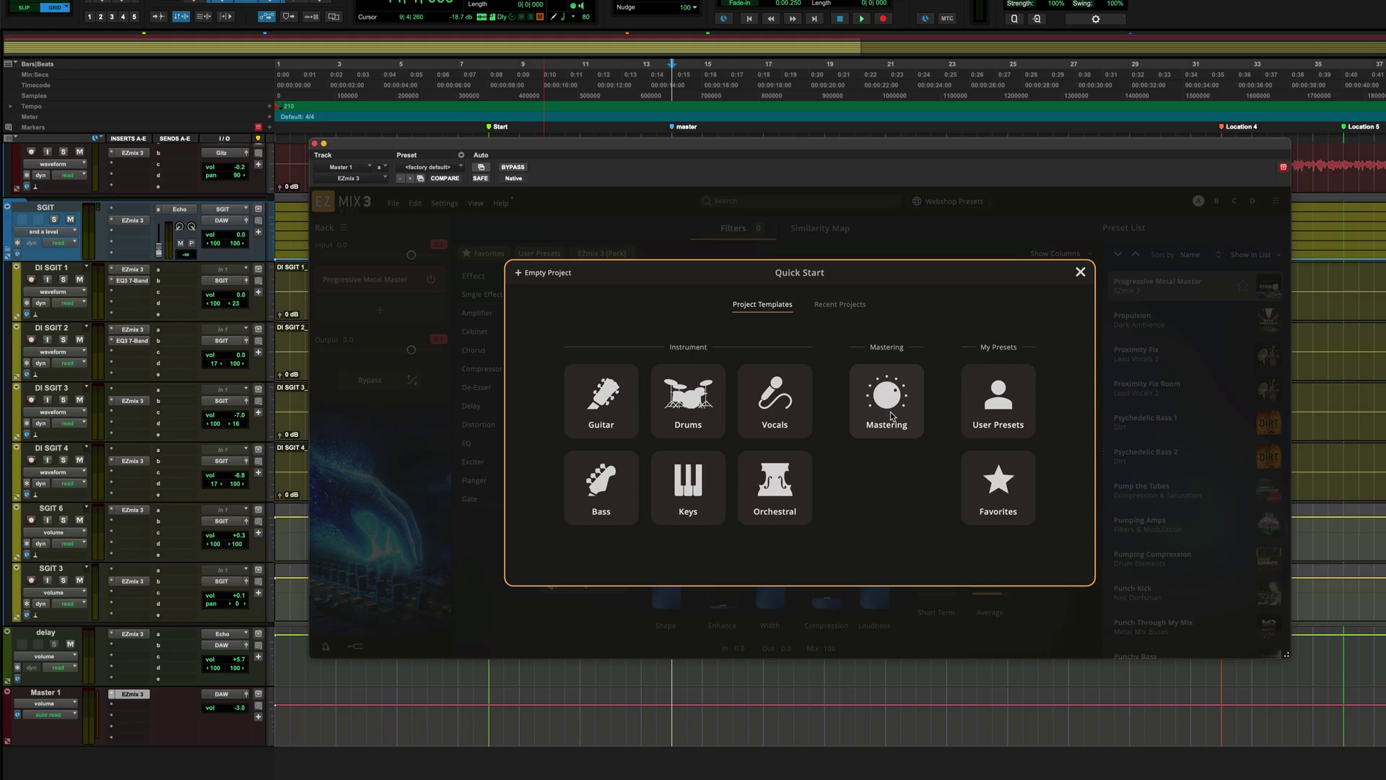
Filter Master 1's EZmix 3 presets to Mastering, AI-Assisted, Metal genre.
{"action": "left_click", "coordinate": [892, 417]}
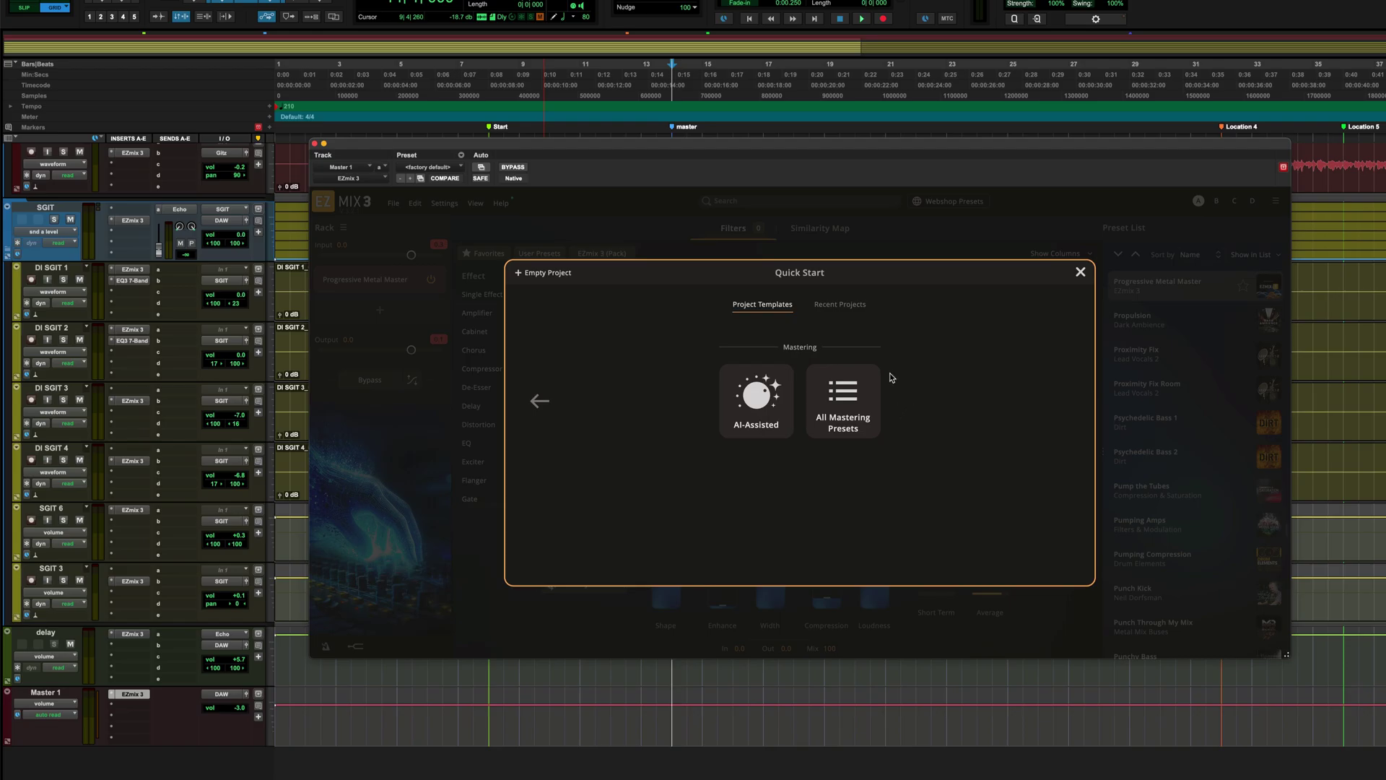
{"action": "left_click", "coordinate": [749, 396]}
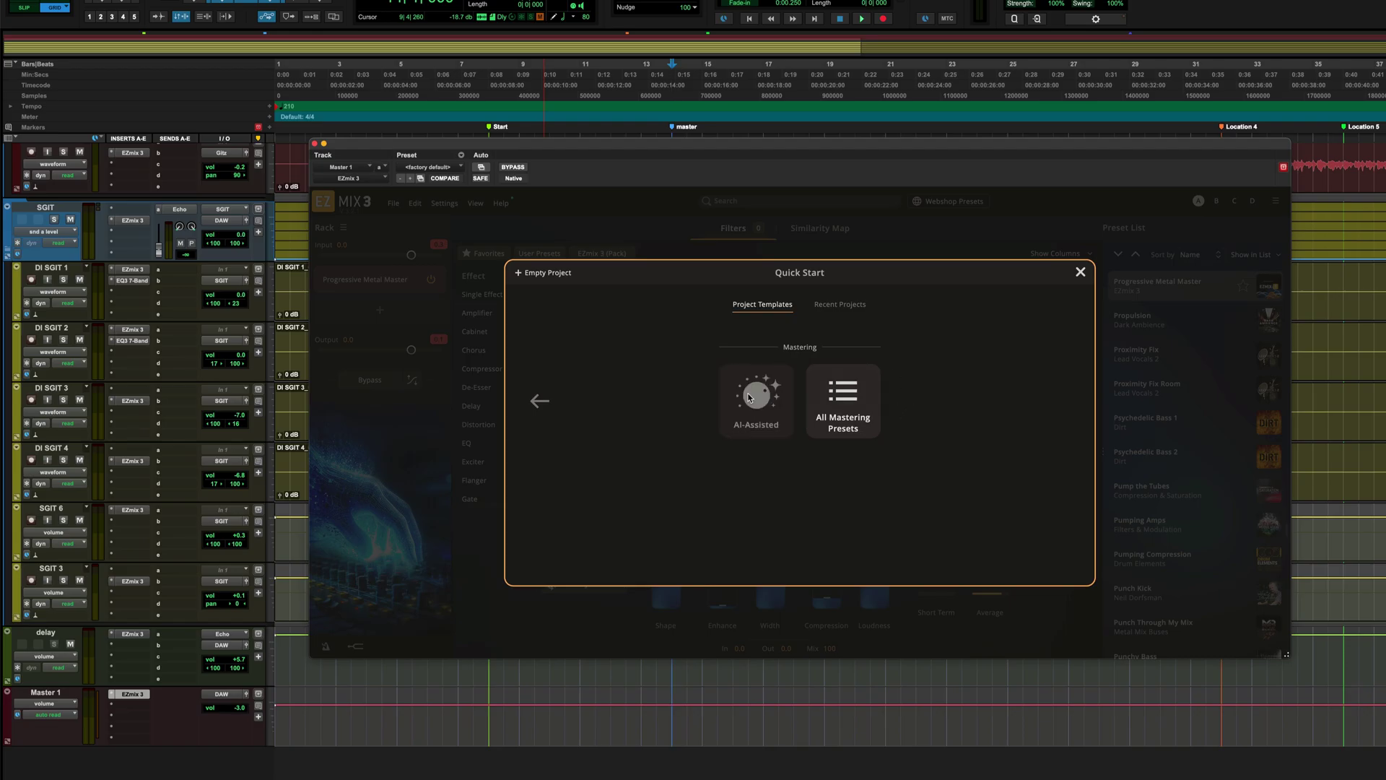
{"action": "left_click", "coordinate": [732, 228]}
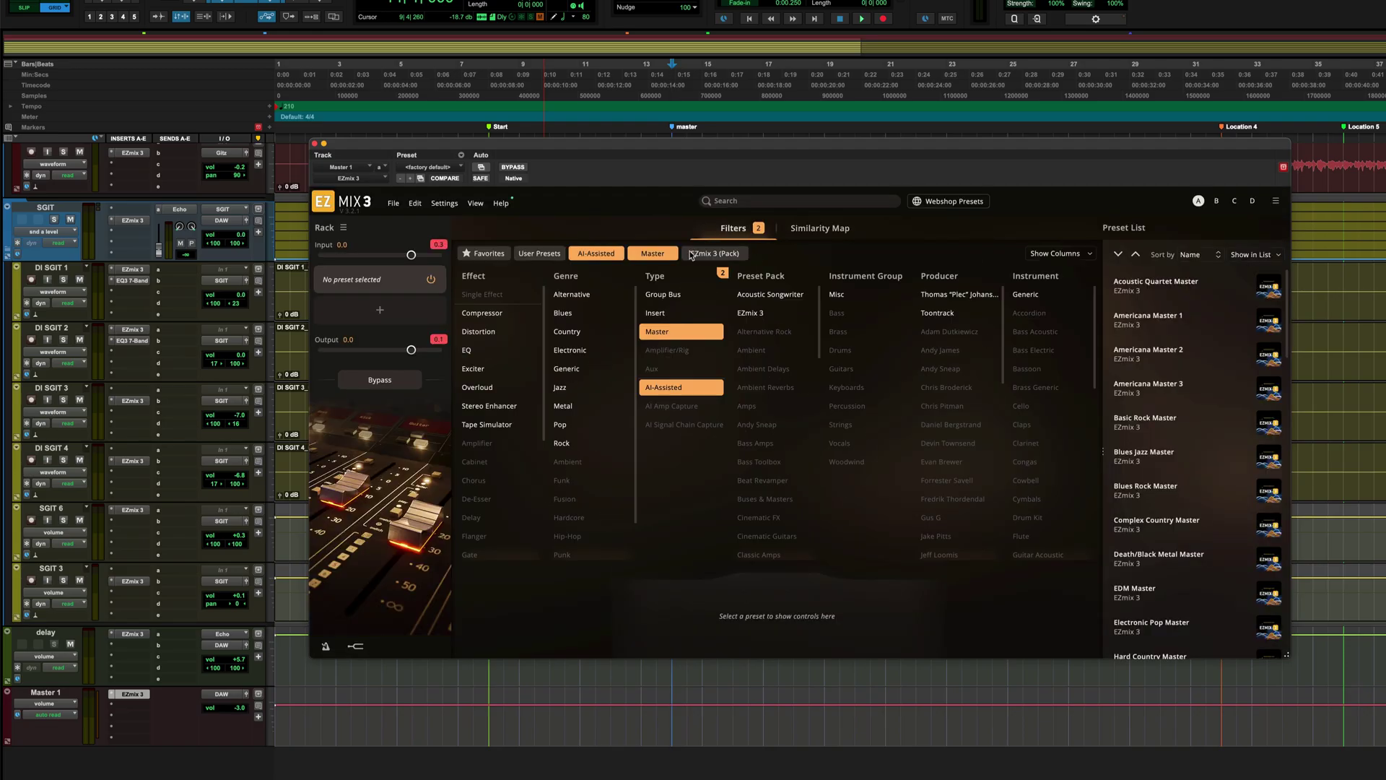
{"action": "left_click", "coordinate": [569, 409]}
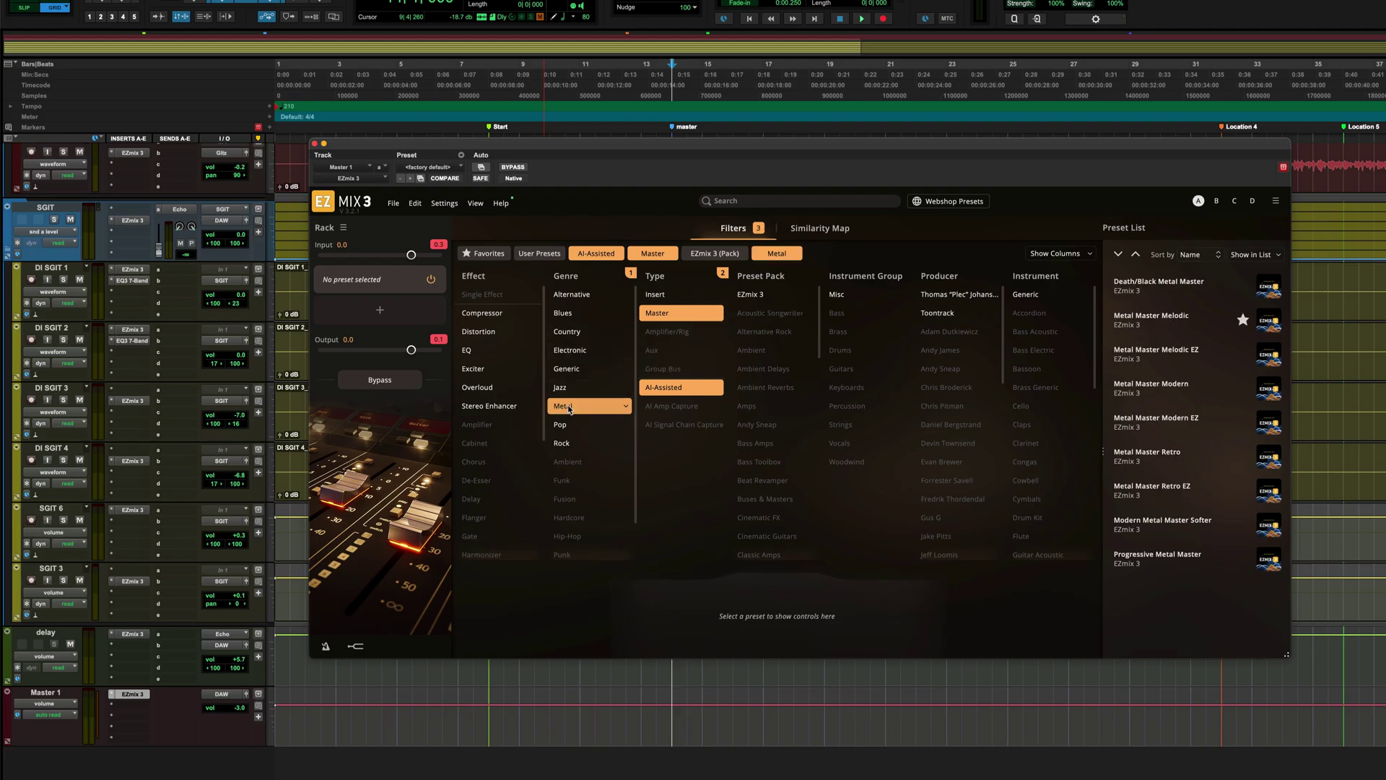
Load Progressive Metal Master, analyze the track, compare Modern Metal Master Softer, then reselect Progressive Metal Master.
{"action": "left_click", "coordinate": [1157, 555]}
{"action": "left_click", "coordinate": [604, 589]}
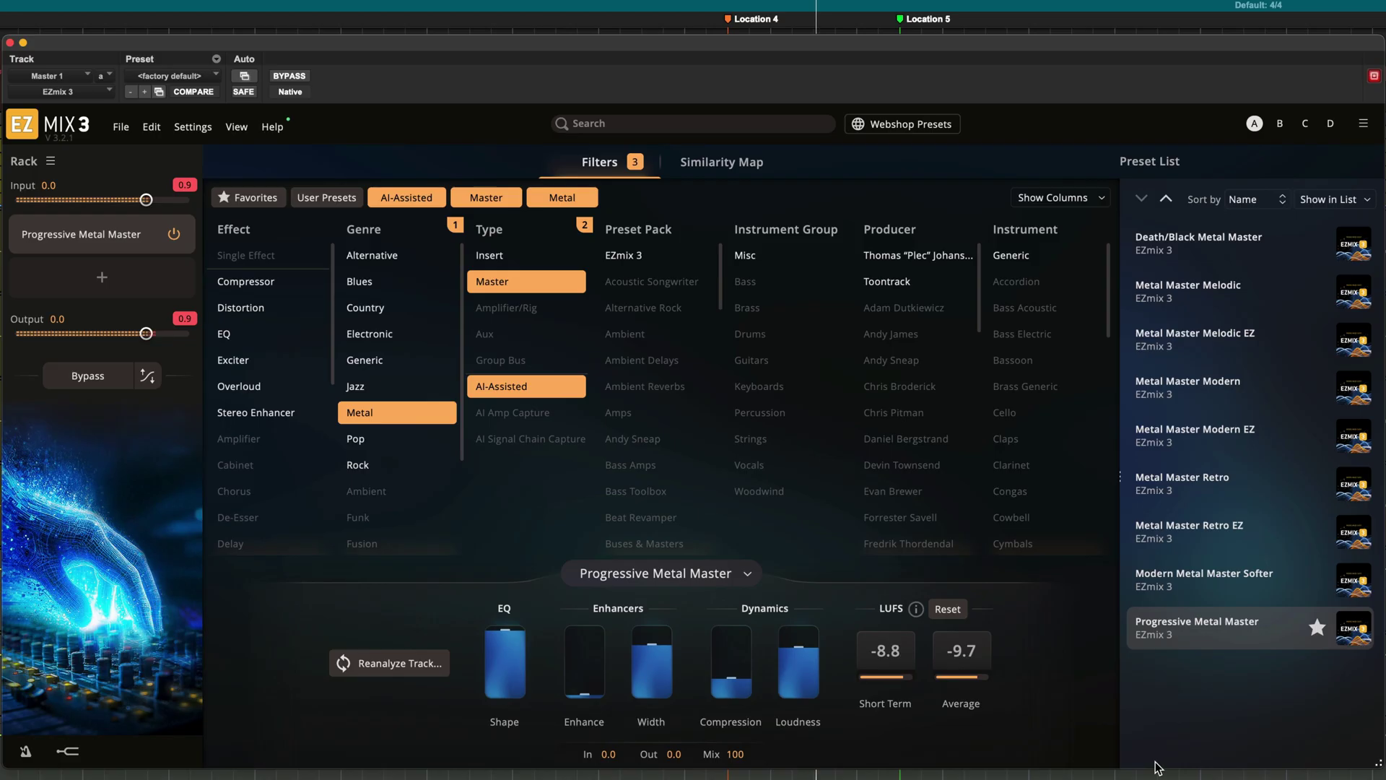
{"action": "left_click", "coordinate": [1214, 578]}
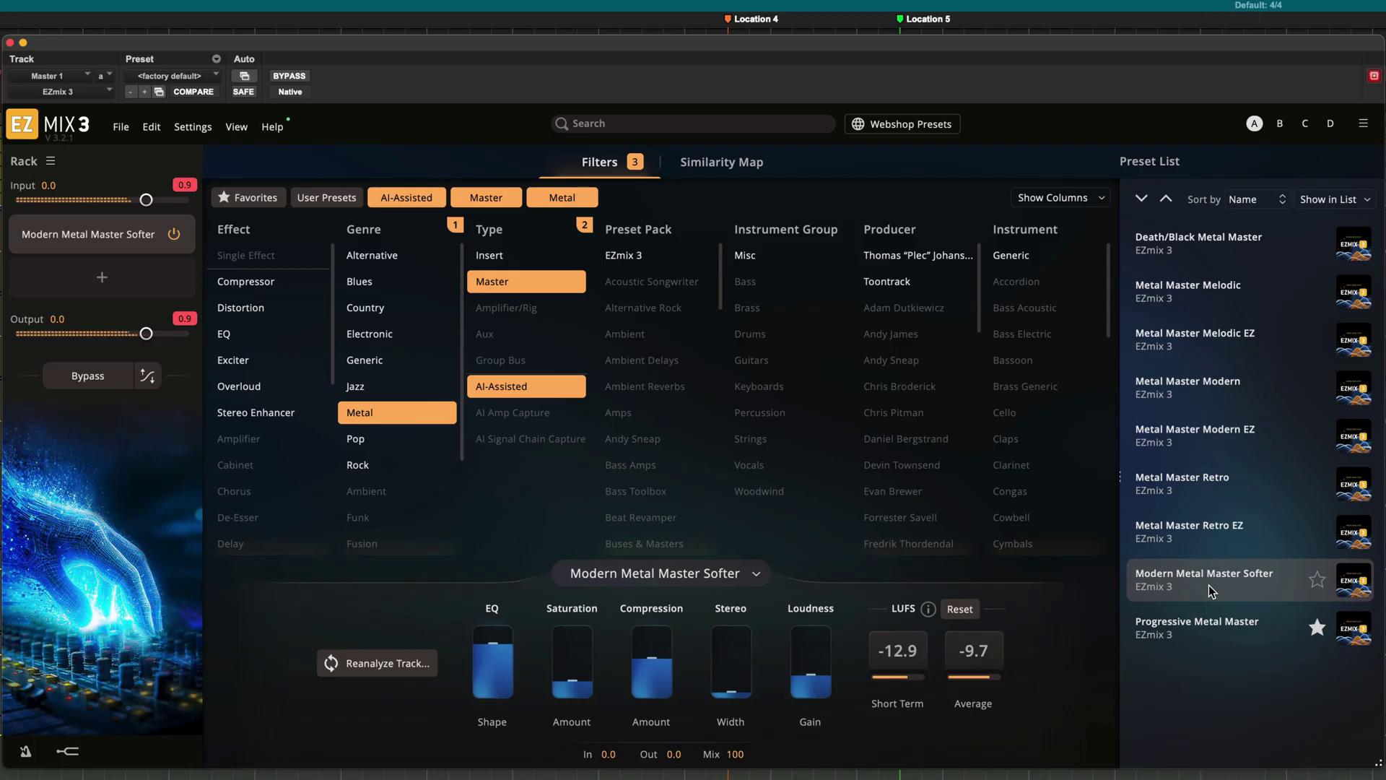
{"action": "left_click", "coordinate": [1155, 629]}
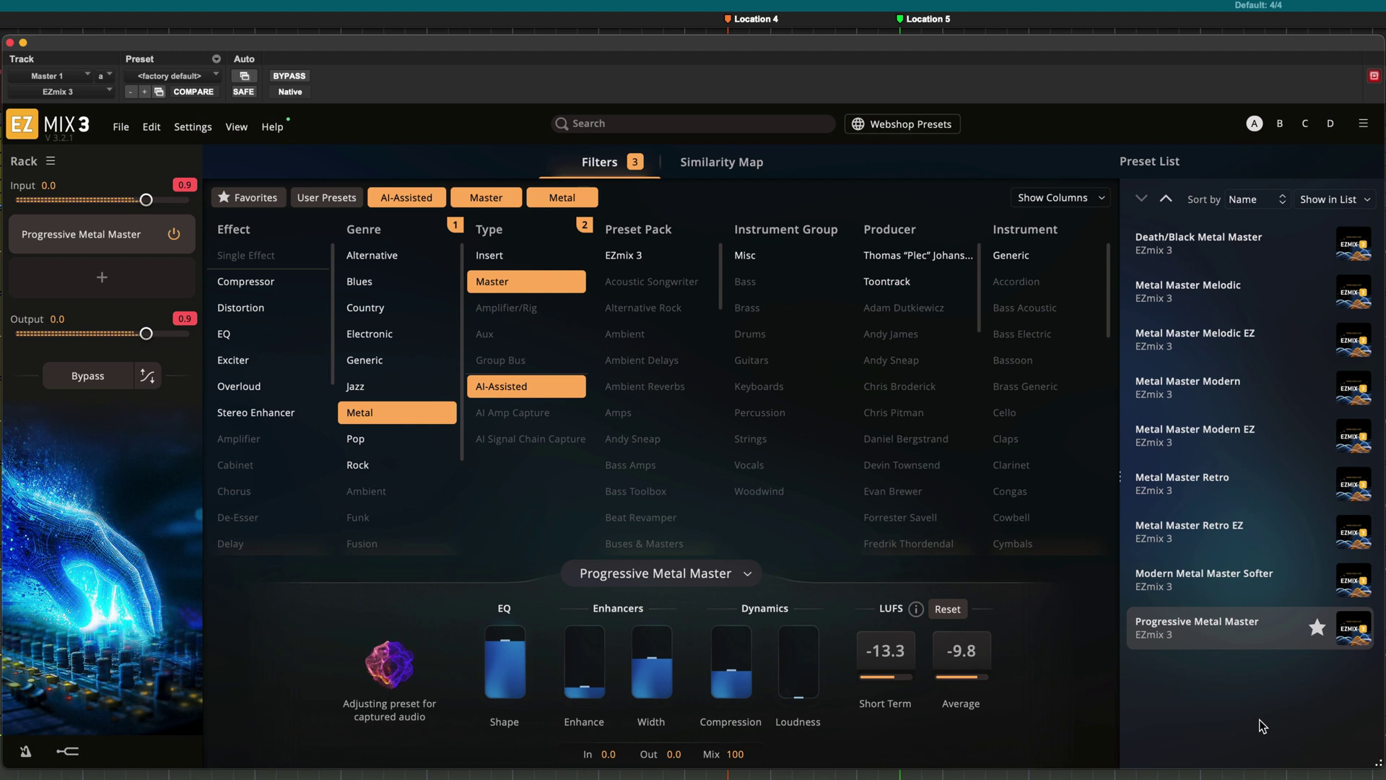